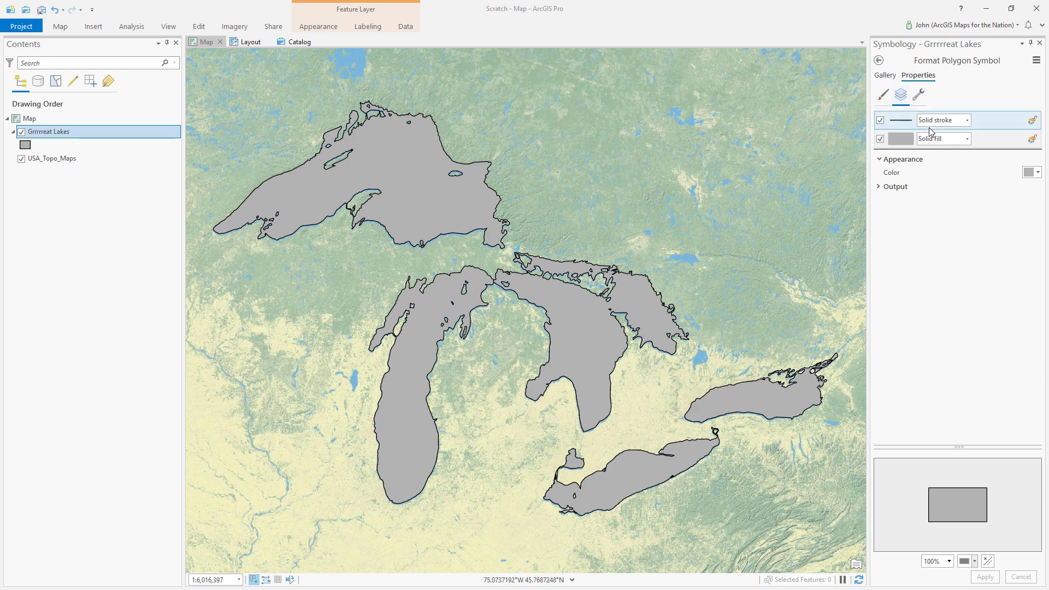
Step: Delete the lake symbol's outline stroke layer and add a Donut effect to the fill
{"action": "left_click", "coordinate": [921, 99]}
{"action": "left_click", "coordinate": [949, 178]}
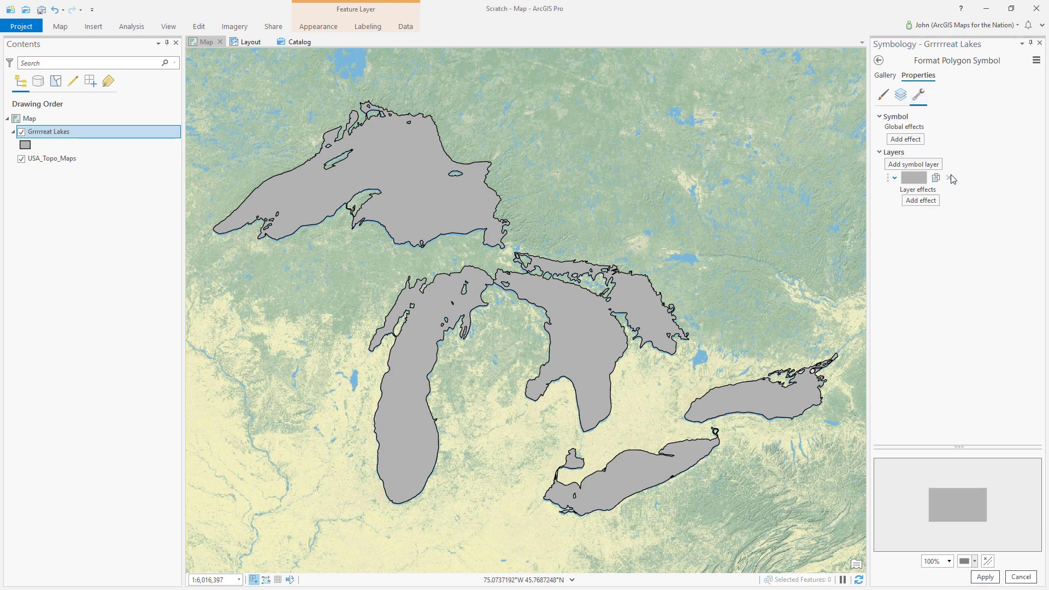
{"action": "left_click", "coordinate": [926, 202]}
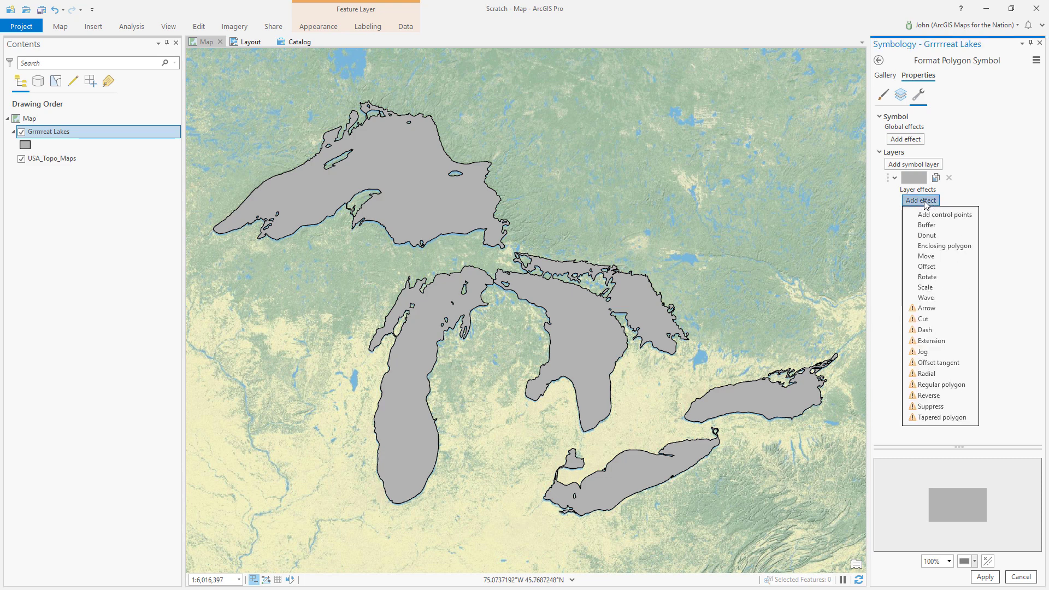
{"action": "left_click", "coordinate": [928, 236]}
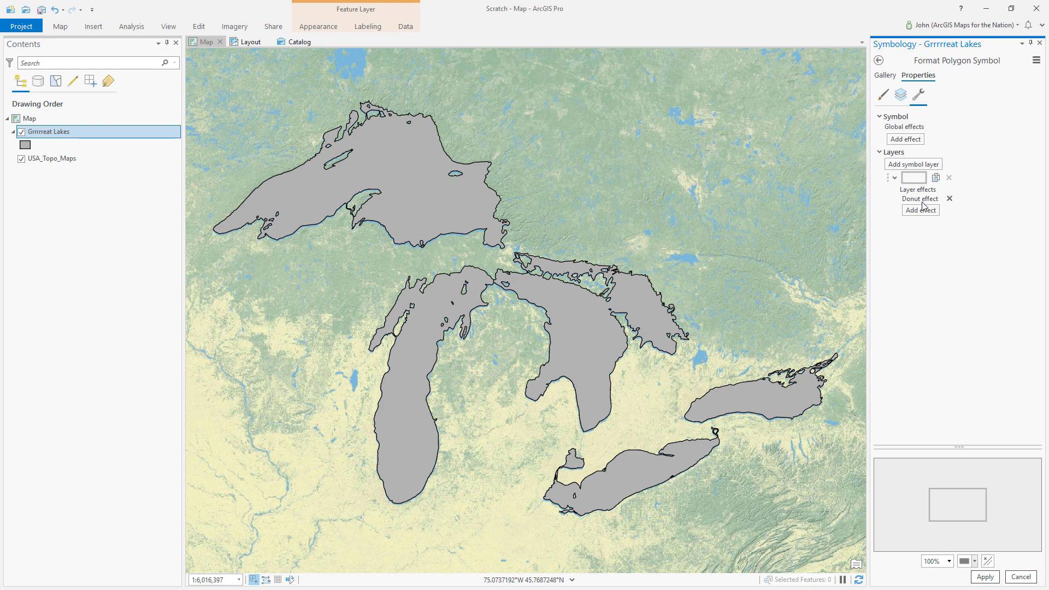
Step: Set the donut to Round method, Accurate options, 5 pt width, and apply it
{"action": "left_click", "coordinate": [899, 97]}
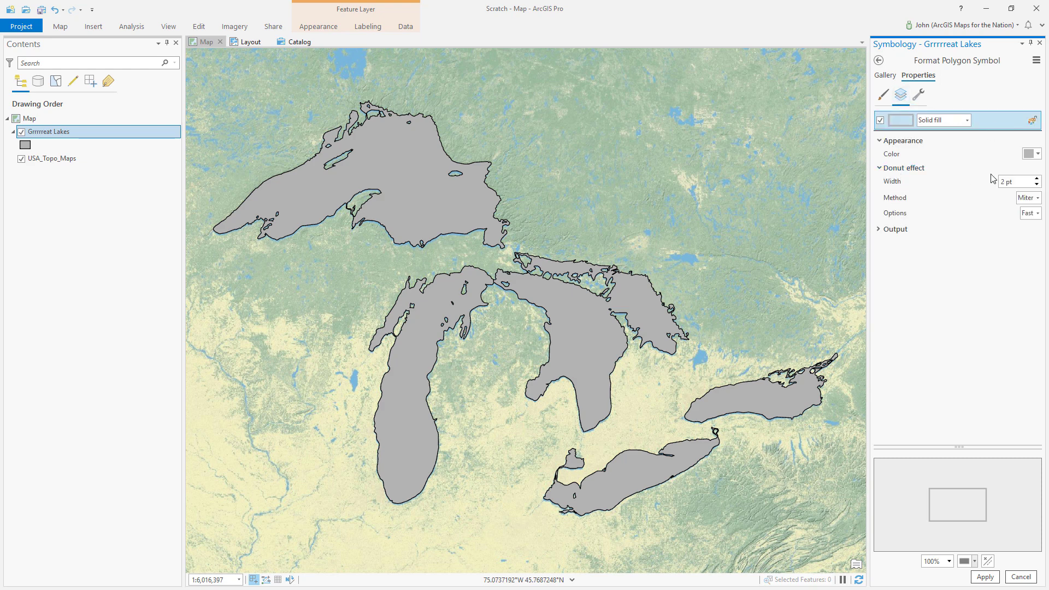
{"action": "left_click", "coordinate": [1033, 197]}
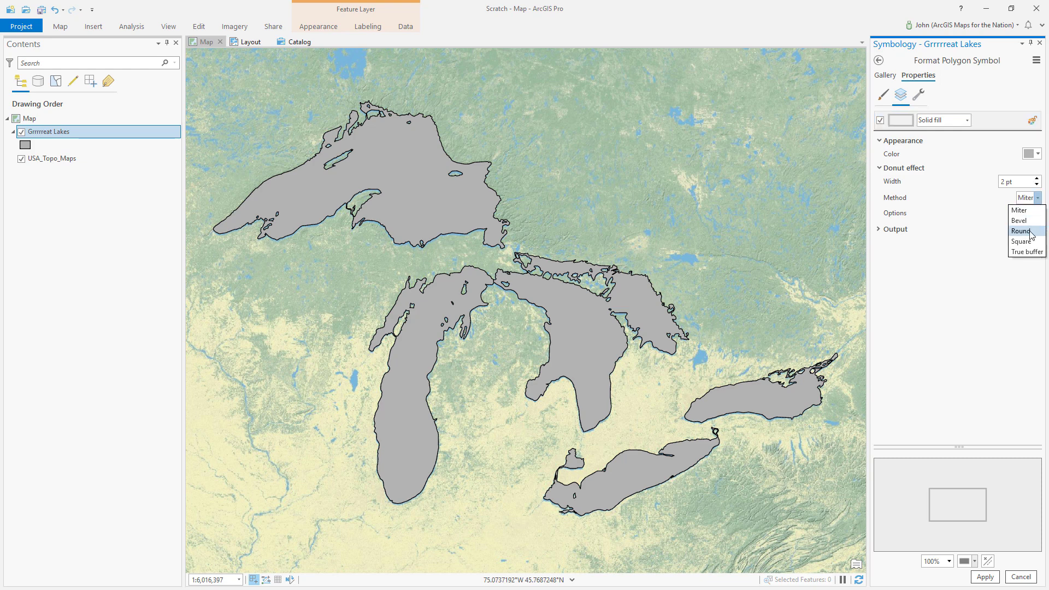
{"action": "left_click", "coordinate": [1029, 230]}
{"action": "left_click", "coordinate": [1034, 214]}
{"action": "left_click", "coordinate": [1031, 224]}
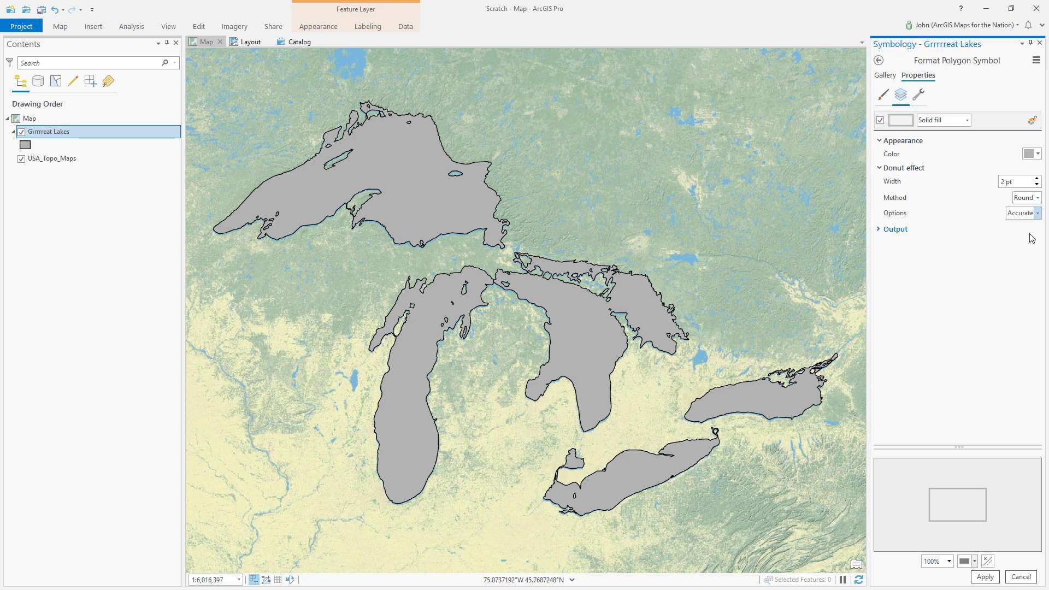
{"action": "left_click", "coordinate": [1036, 179]}
{"action": "left_click", "coordinate": [1037, 179]}
{"action": "left_click", "coordinate": [1036, 180]}
{"action": "left_click", "coordinate": [1037, 185]}
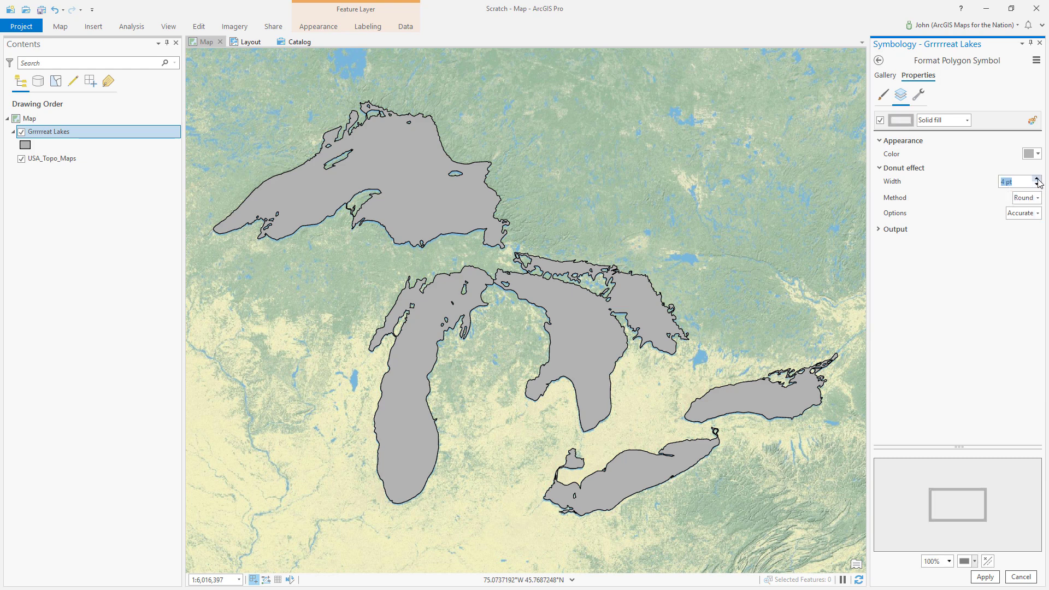
{"action": "left_click", "coordinate": [1037, 179]}
{"action": "left_click", "coordinate": [985, 577]}
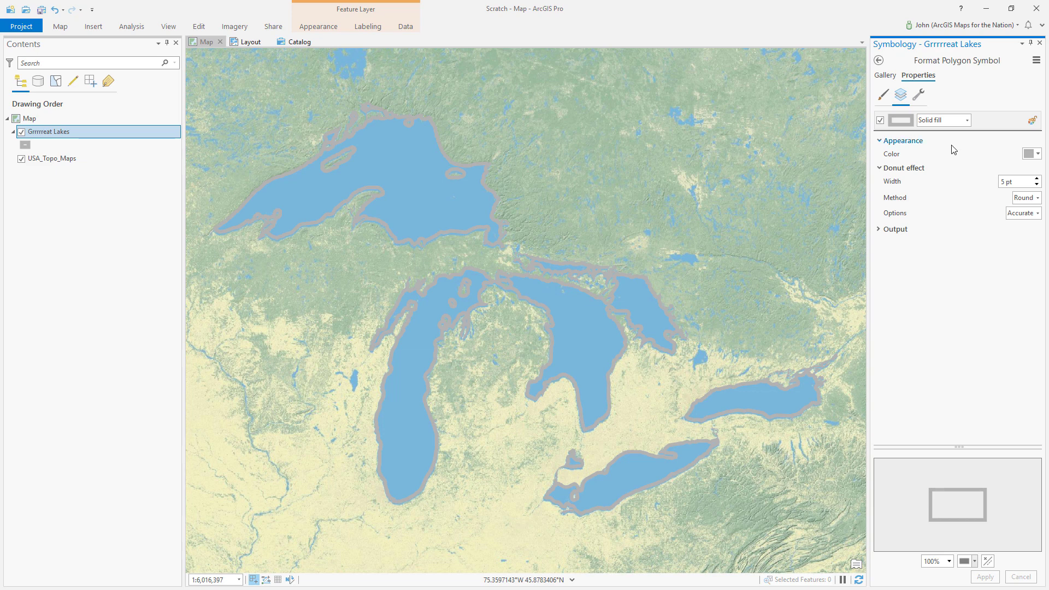
Step: Change the fill to a Hatched fill at 0° angle and apply it
{"action": "left_click", "coordinate": [968, 121]}
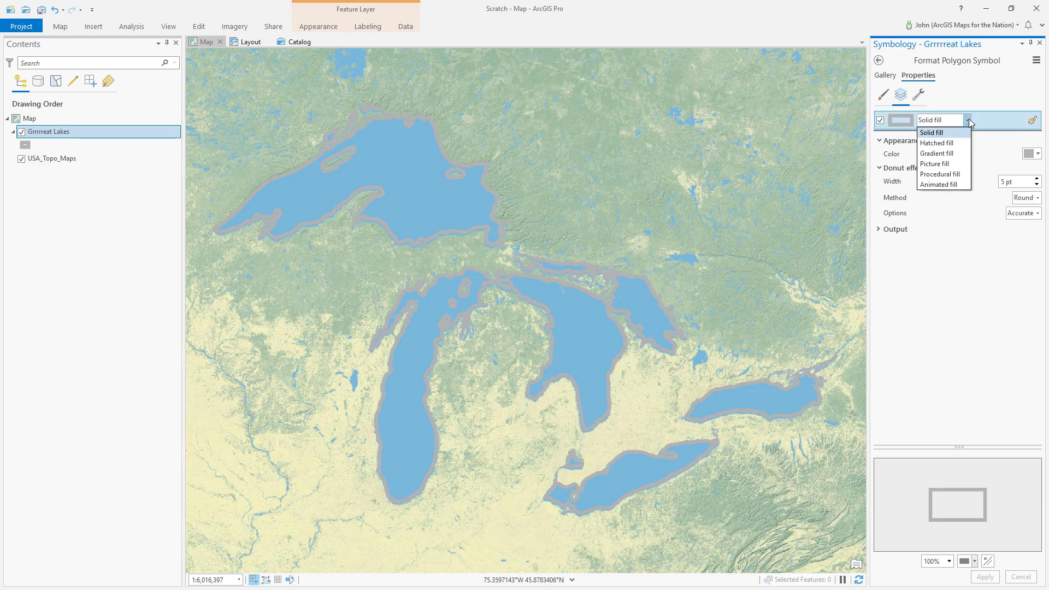
{"action": "left_click", "coordinate": [944, 144]}
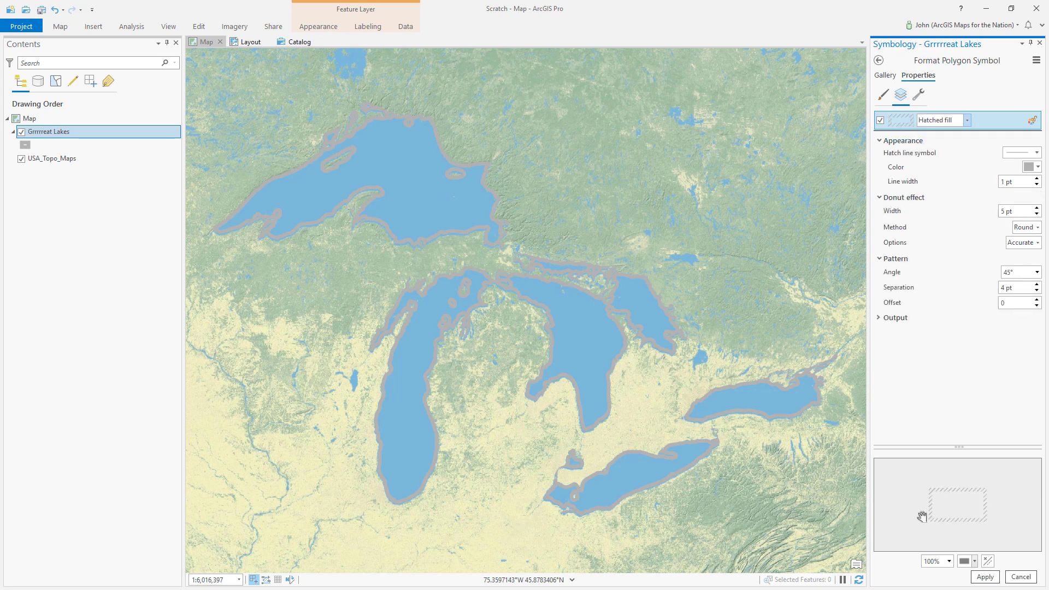
{"action": "left_click", "coordinate": [1037, 272]}
{"action": "left_click", "coordinate": [1017, 284]}
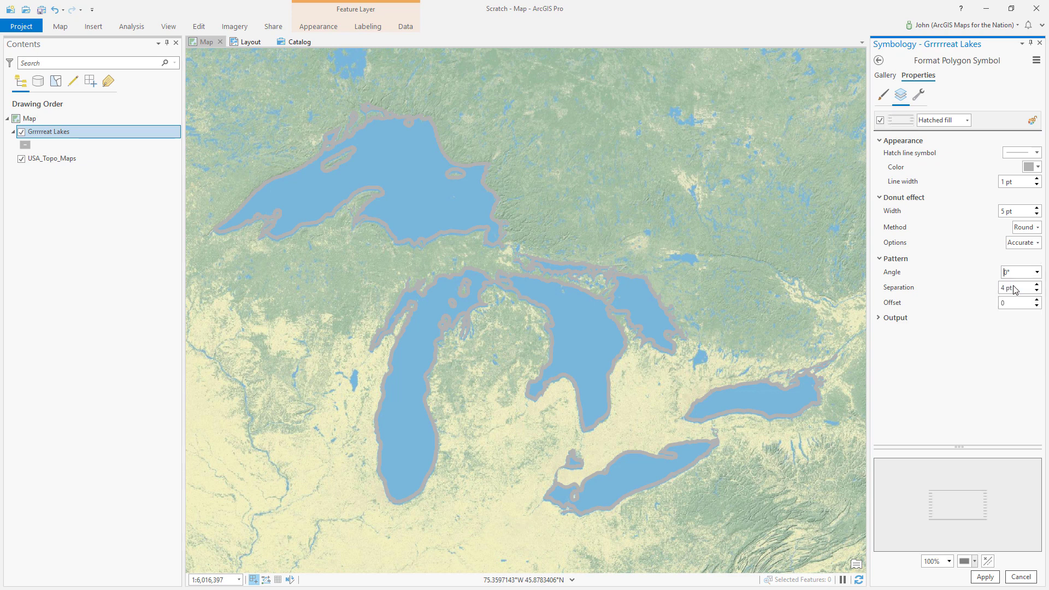
{"action": "left_click", "coordinate": [985, 577]}
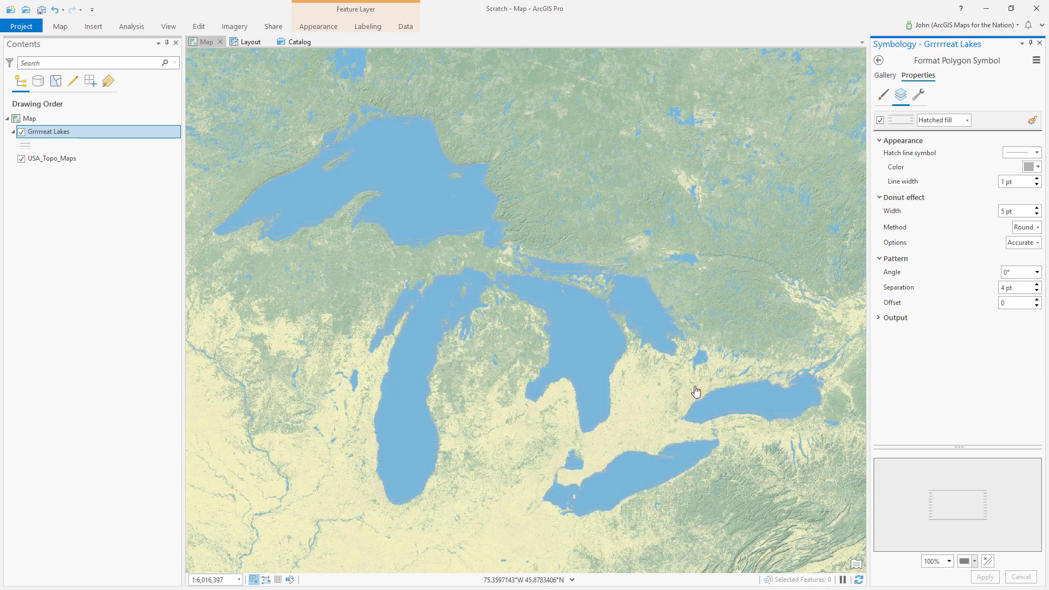
Step: Make the hatch lines Delft Blue, 2 pt wide, and apply
{"action": "left_click", "coordinate": [1030, 169]}
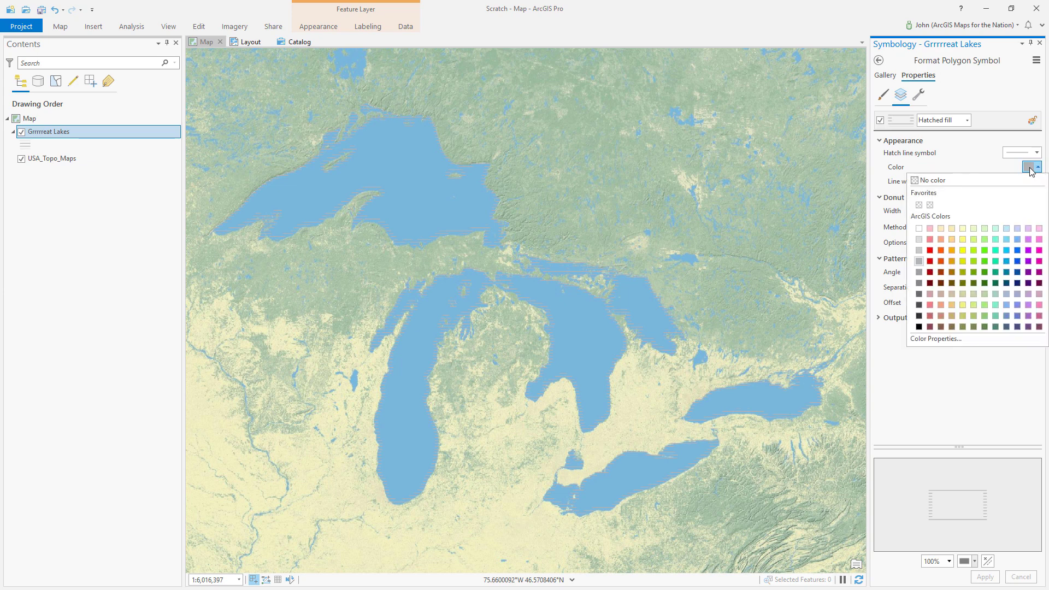
{"action": "left_click", "coordinate": [1006, 272]}
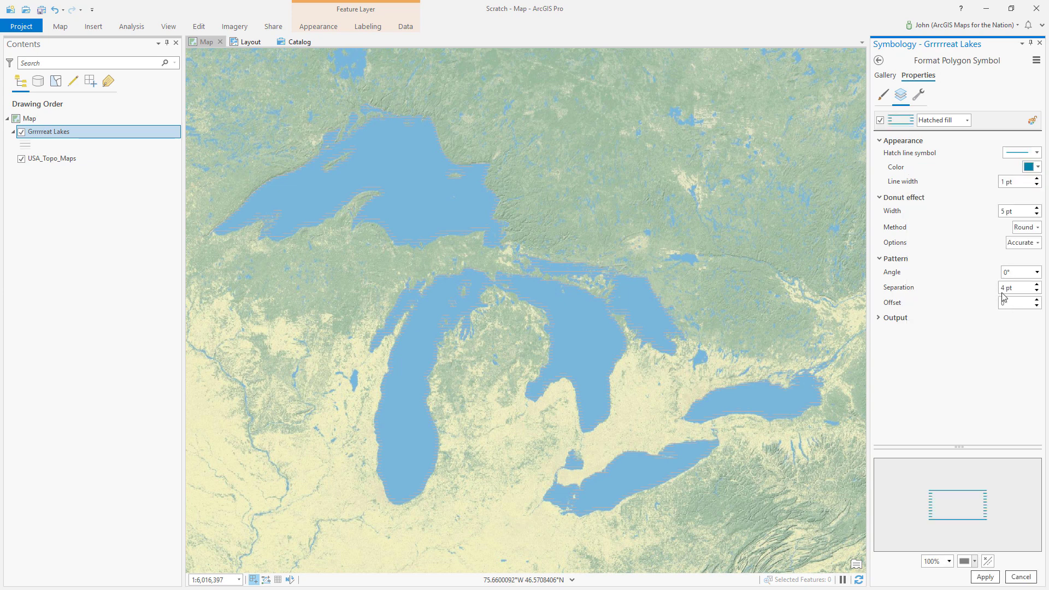
{"action": "left_click", "coordinate": [1036, 179]}
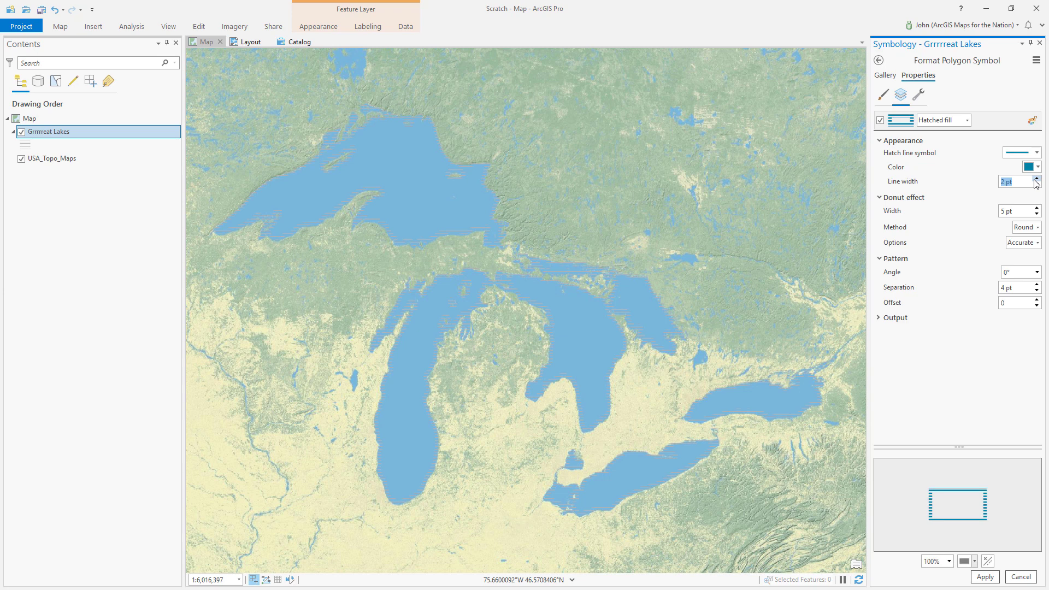
{"action": "left_click", "coordinate": [985, 578]}
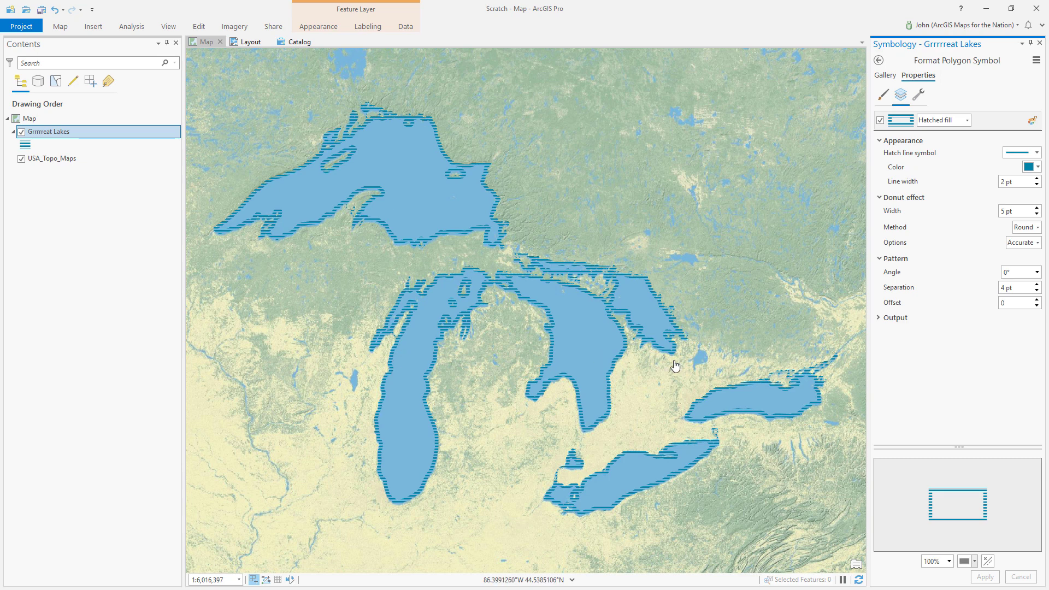
Step: Duplicate the hatched fill layer three times to stack four identical layers
{"action": "left_click", "coordinate": [918, 96]}
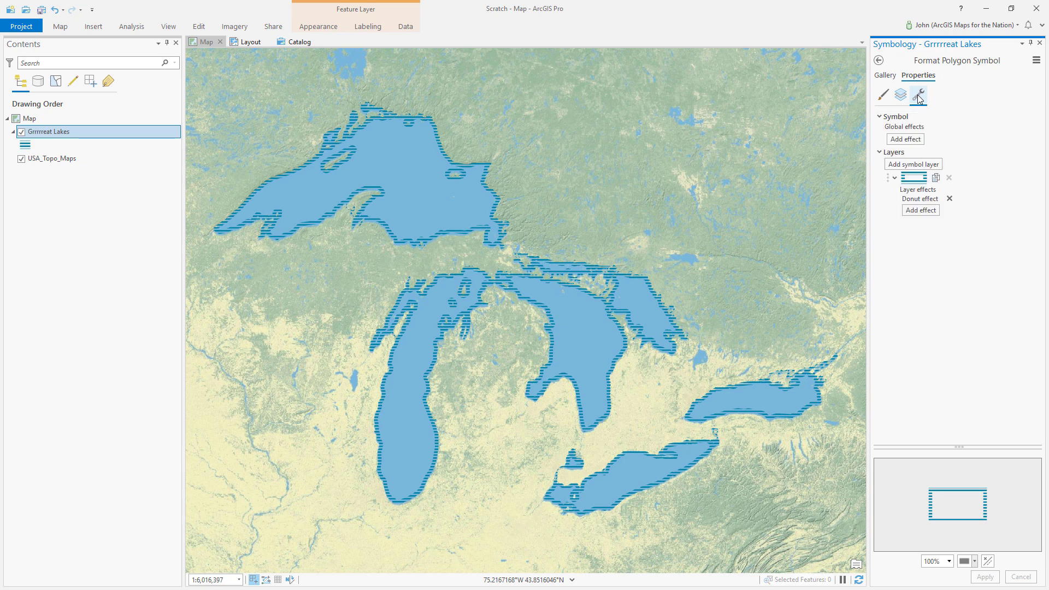
{"action": "left_click", "coordinate": [936, 178]}
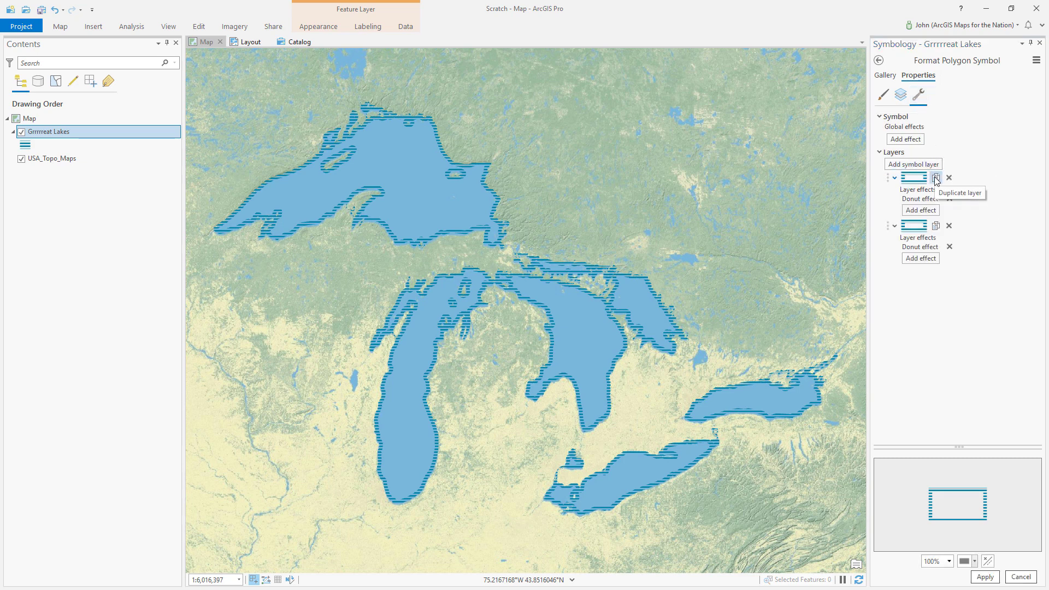
{"action": "left_click", "coordinate": [936, 178]}
{"action": "left_click", "coordinate": [935, 178]}
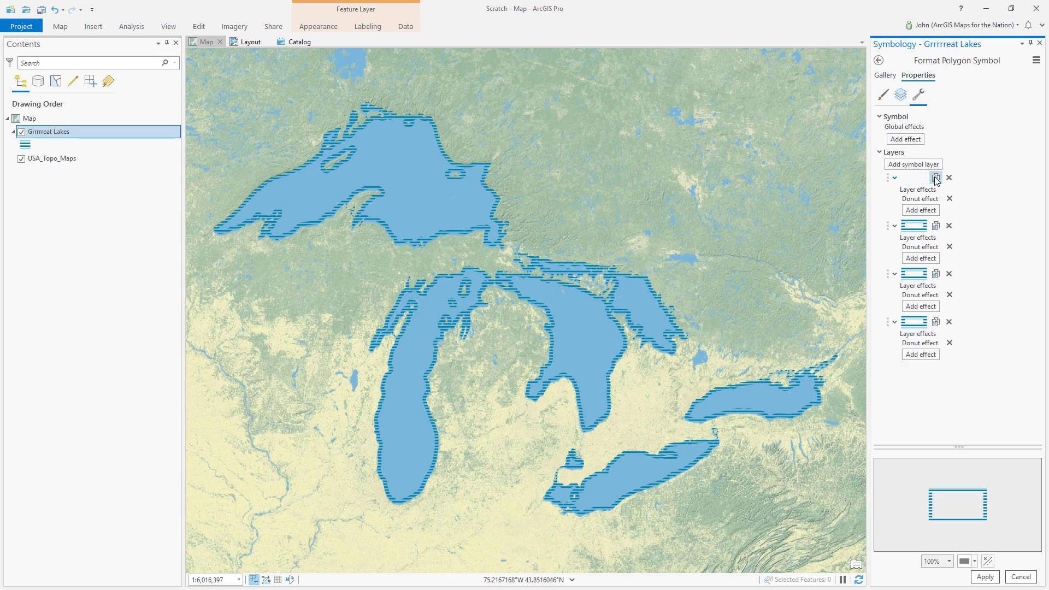
Step: Raise the third hatched layer's donut width to 6 pt
{"action": "left_click", "coordinate": [900, 94]}
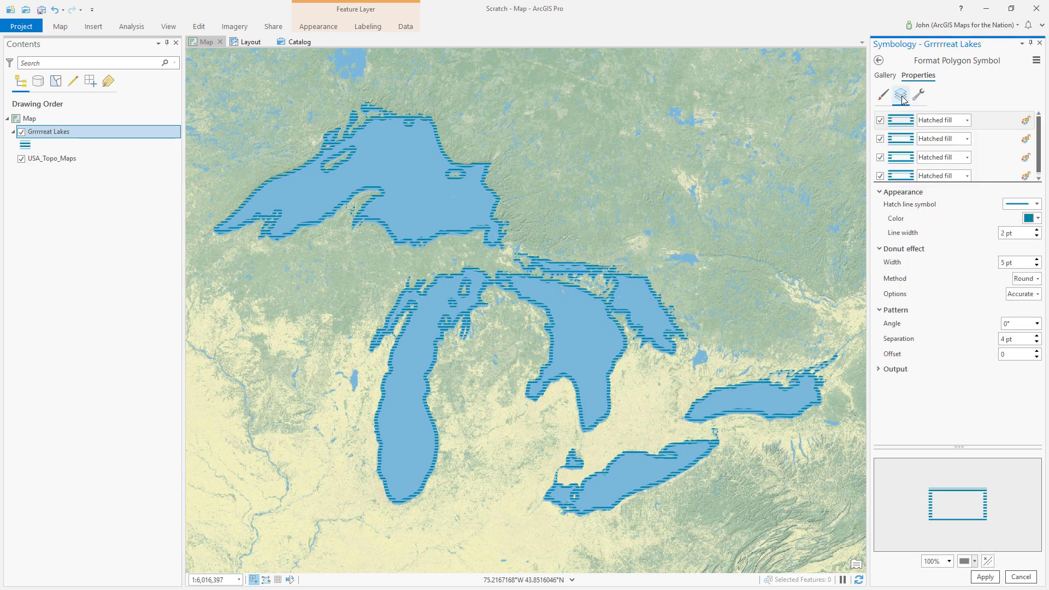
{"action": "left_click", "coordinate": [986, 160]}
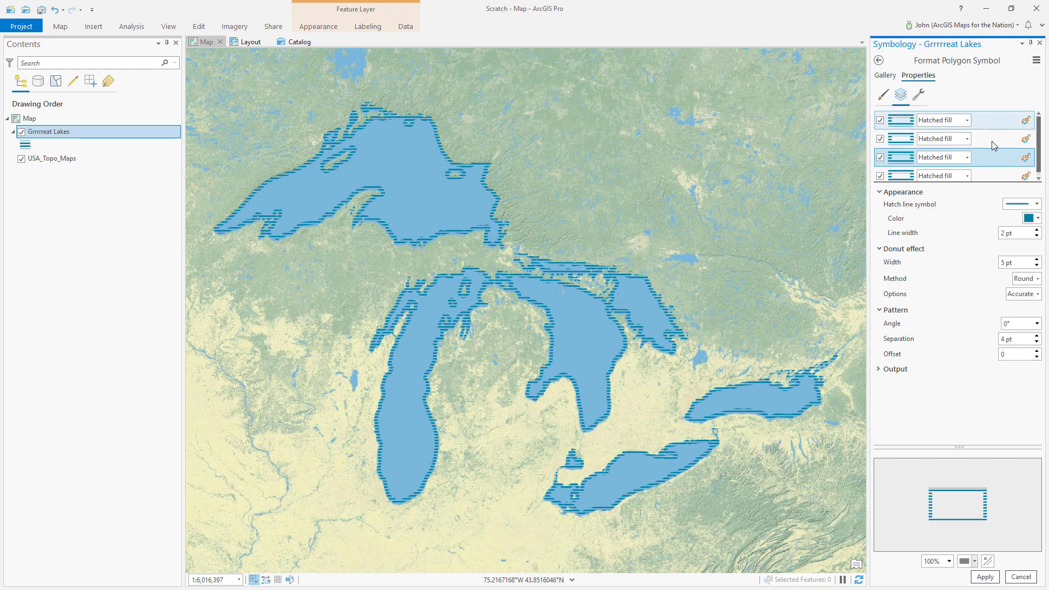
{"action": "left_click", "coordinate": [1037, 261]}
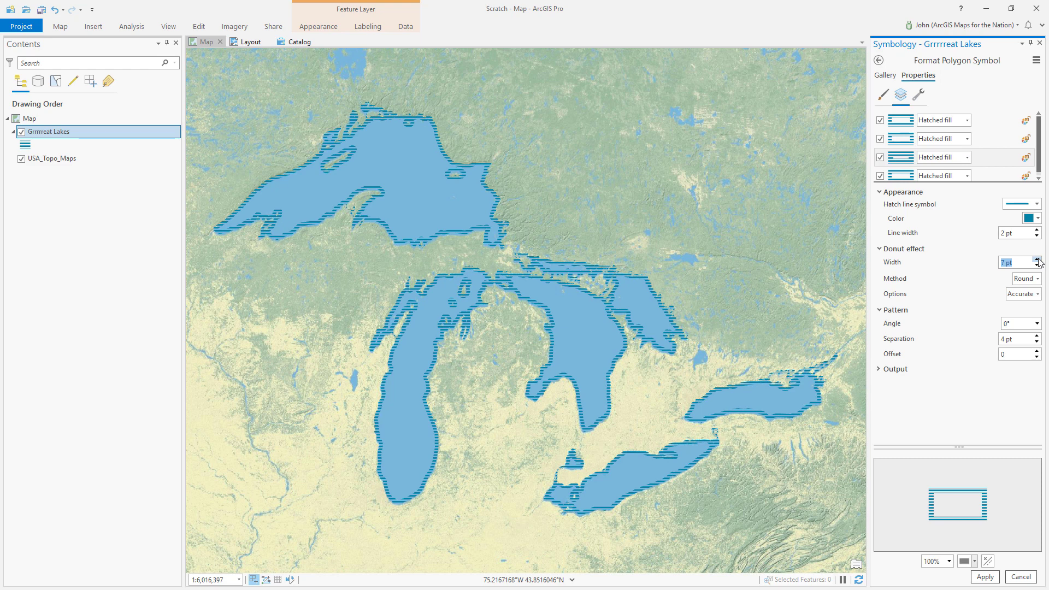
Step: Set a hatched layer's line width to 1 pt and widen its donut band
{"action": "left_click", "coordinate": [1005, 234]}
{"action": "type", "text": "1.5"}
{"action": "key", "text": "Tab"}
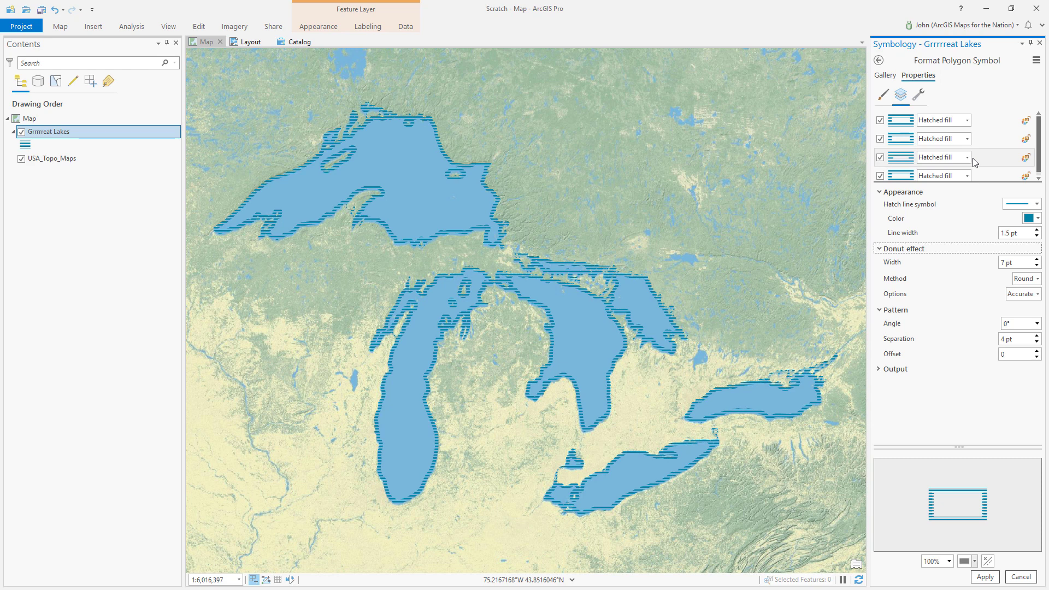
{"action": "left_click", "coordinate": [1037, 260]}
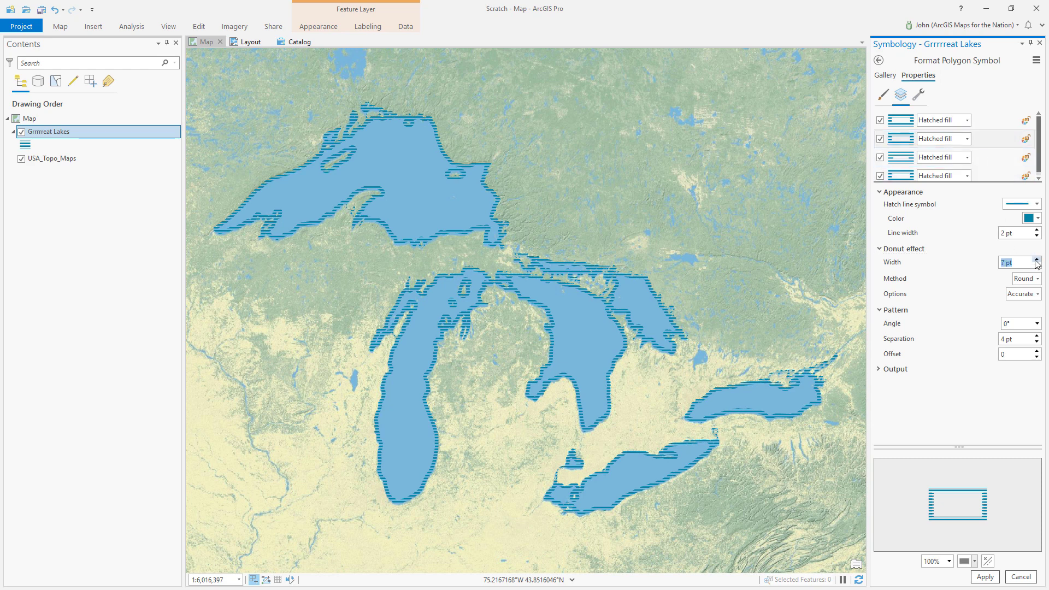
{"action": "left_click", "coordinate": [1004, 233]}
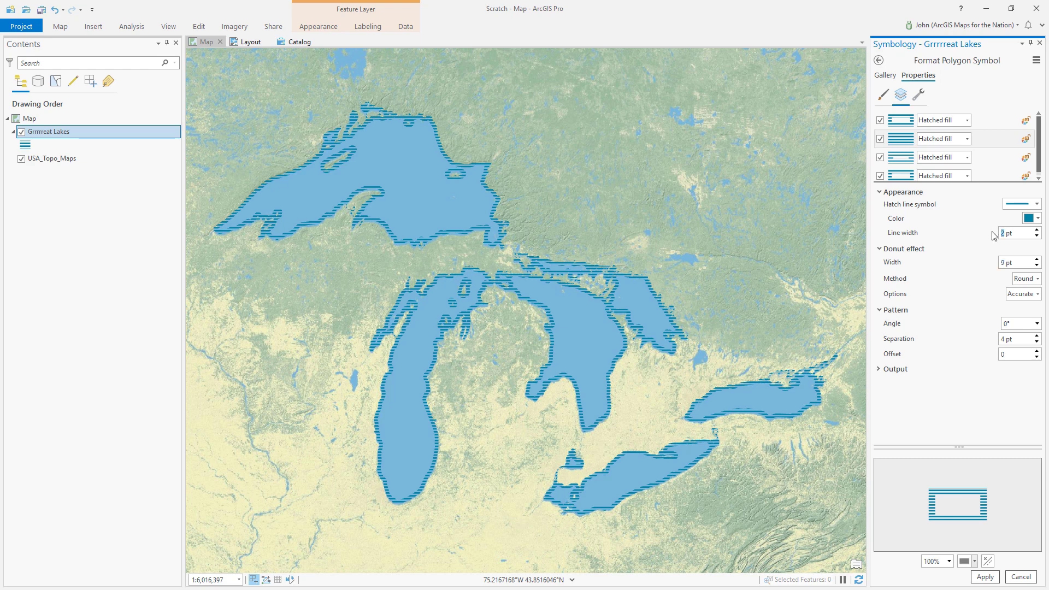
{"action": "type", "text": "1"}
{"action": "key", "text": "Tab"}
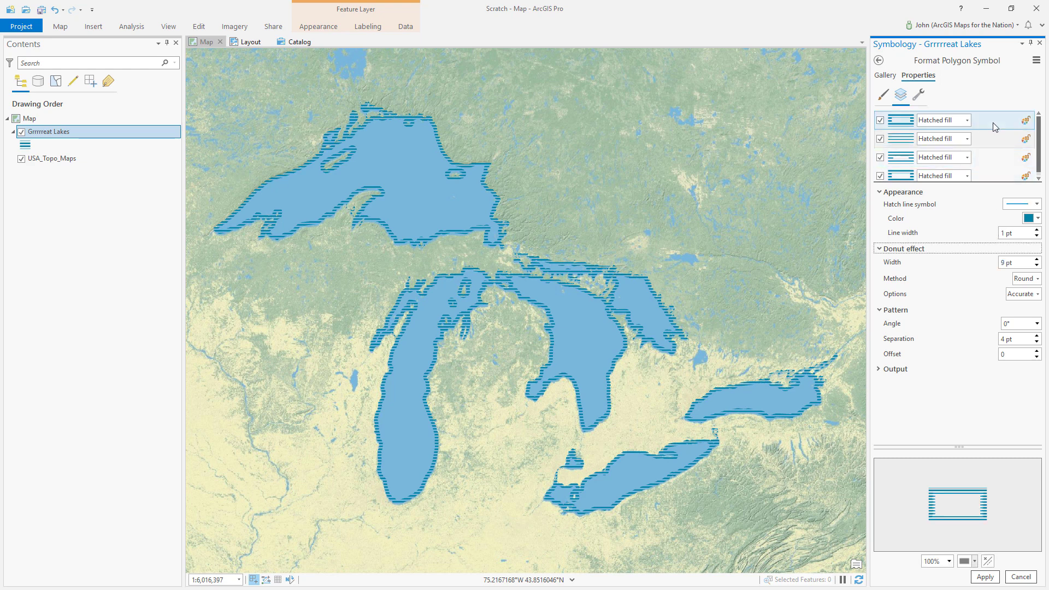
Step: Widen the first hatched layer's donut to 11 pt and thin its lines to 0.5 pt
{"action": "left_click", "coordinate": [994, 127]}
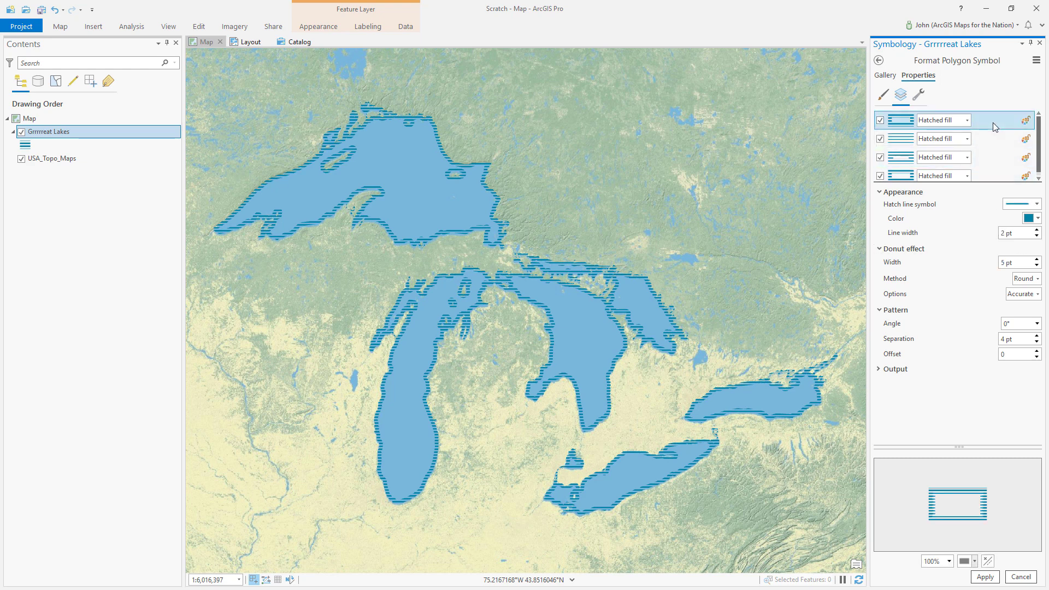
{"action": "double_click", "coordinate": [1037, 261]}
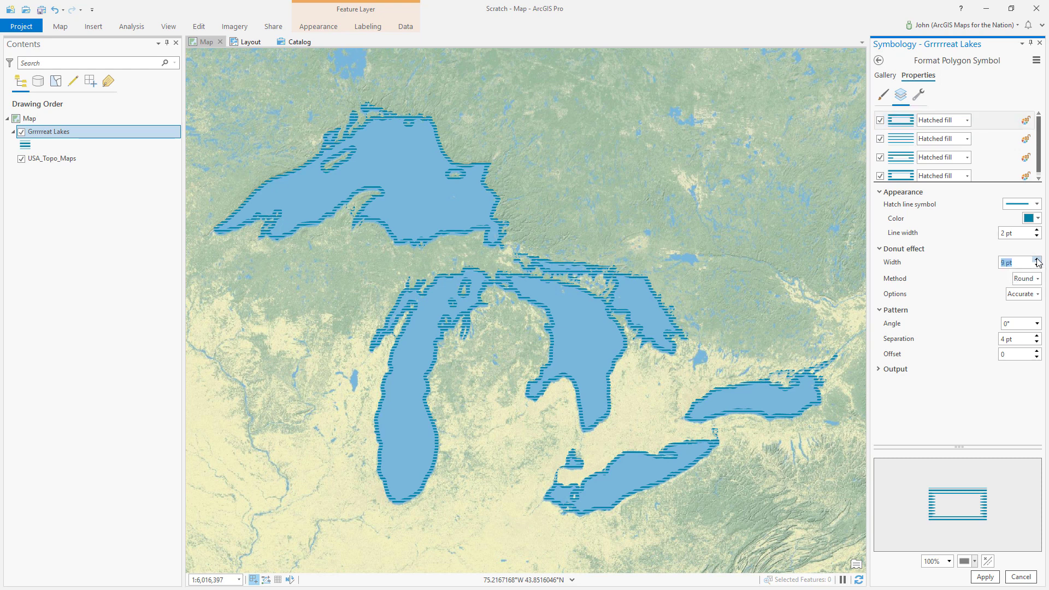
{"action": "double_click", "coordinate": [1038, 261]}
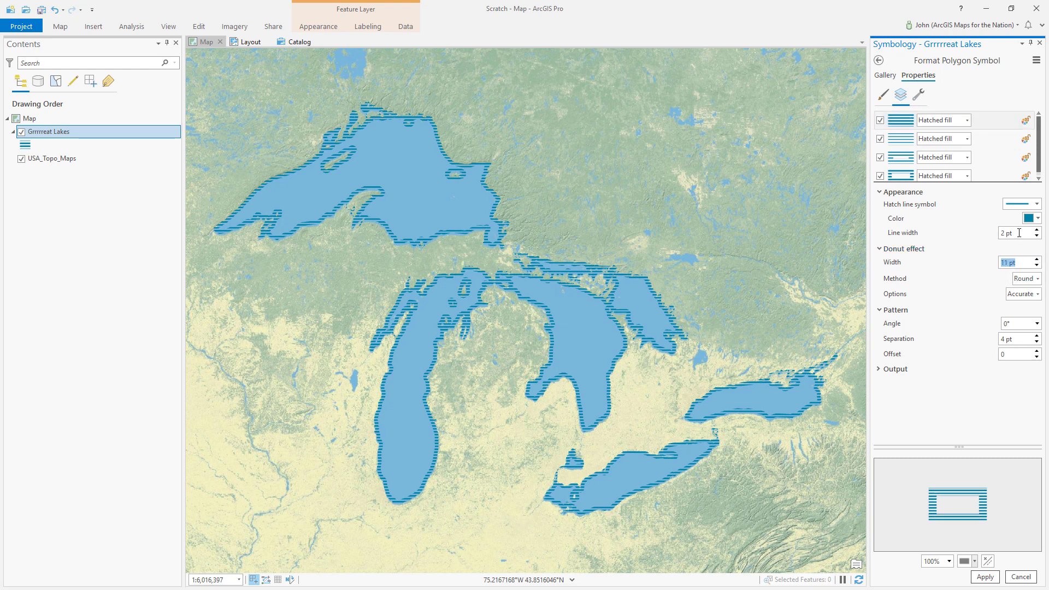
{"action": "left_click", "coordinate": [1019, 232]}
{"action": "type", "text": "0.5"}
{"action": "key", "text": "Tab"}
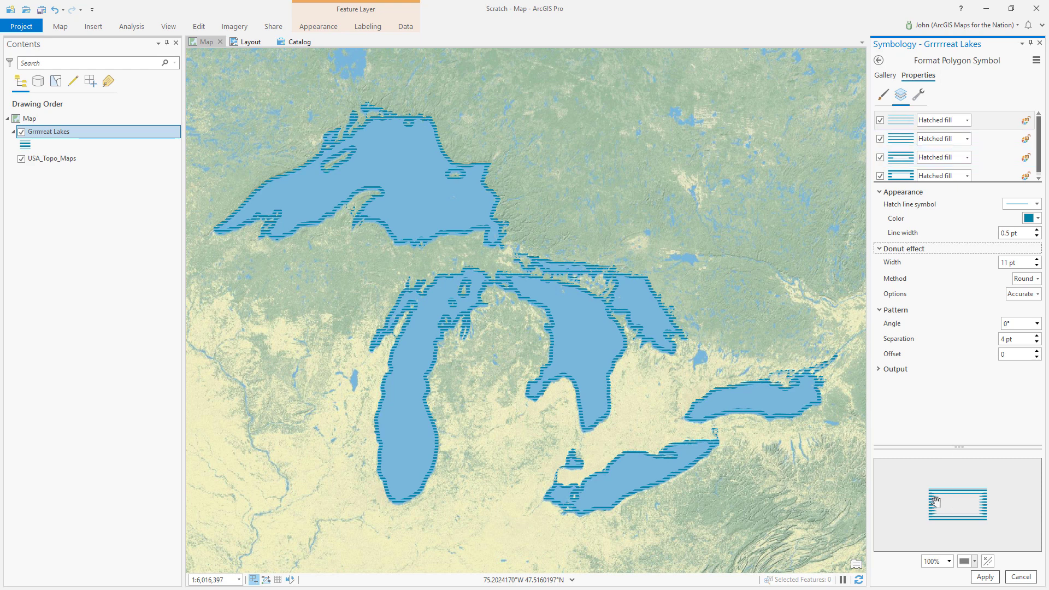
Step: Apply the thinner 0.5 pt hatch to the lakes
{"action": "scroll", "coordinate": [935, 501], "scroll_direction": "up", "scroll_amount": 5}
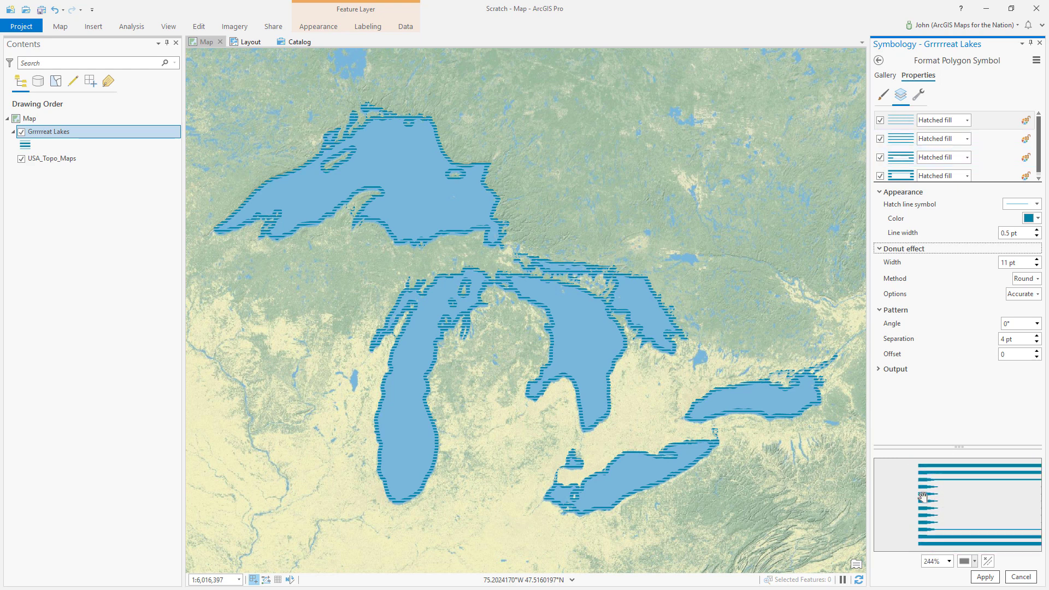
{"action": "scroll", "coordinate": [922, 497], "scroll_direction": "down", "scroll_amount": 3}
{"action": "left_click", "coordinate": [985, 577]}
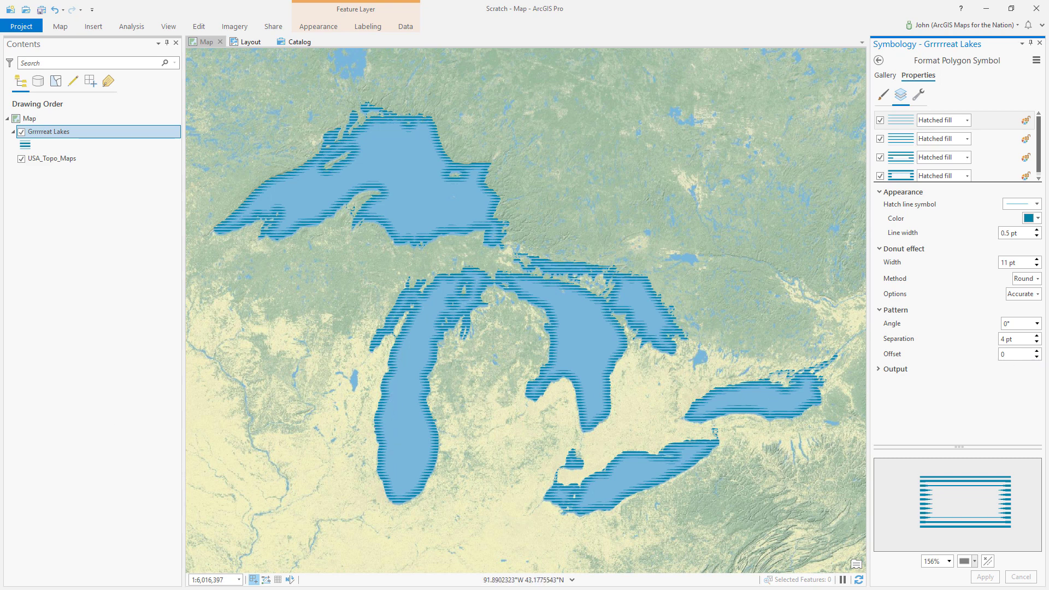
Step: Delete the extra hatch layers, leaving one, and remove its Donut effect
{"action": "left_click", "coordinate": [920, 97]}
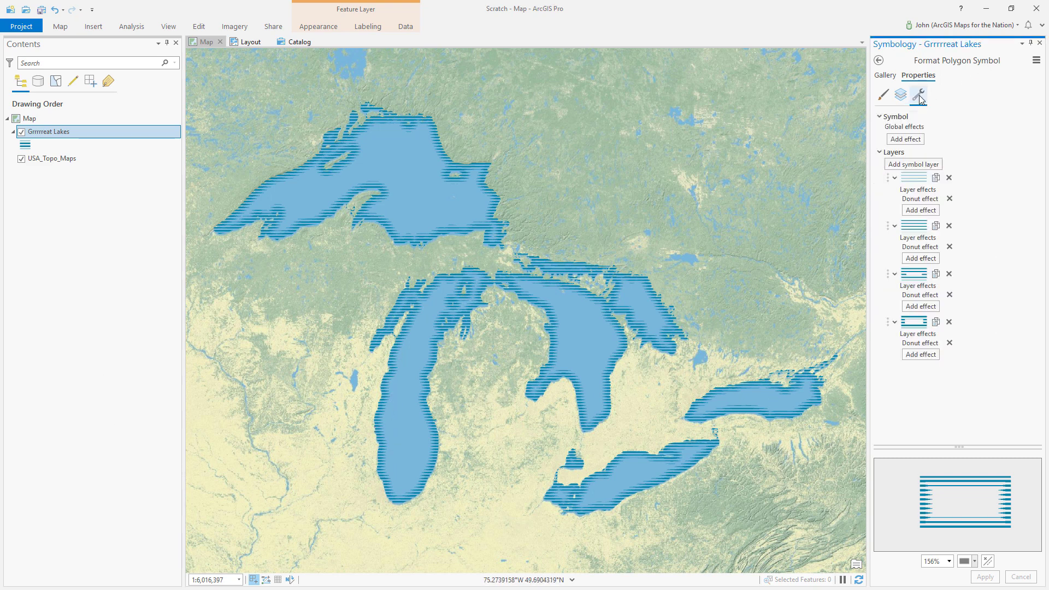
{"action": "left_click", "coordinate": [949, 178]}
{"action": "left_click", "coordinate": [949, 178]}
{"action": "left_click", "coordinate": [949, 179]}
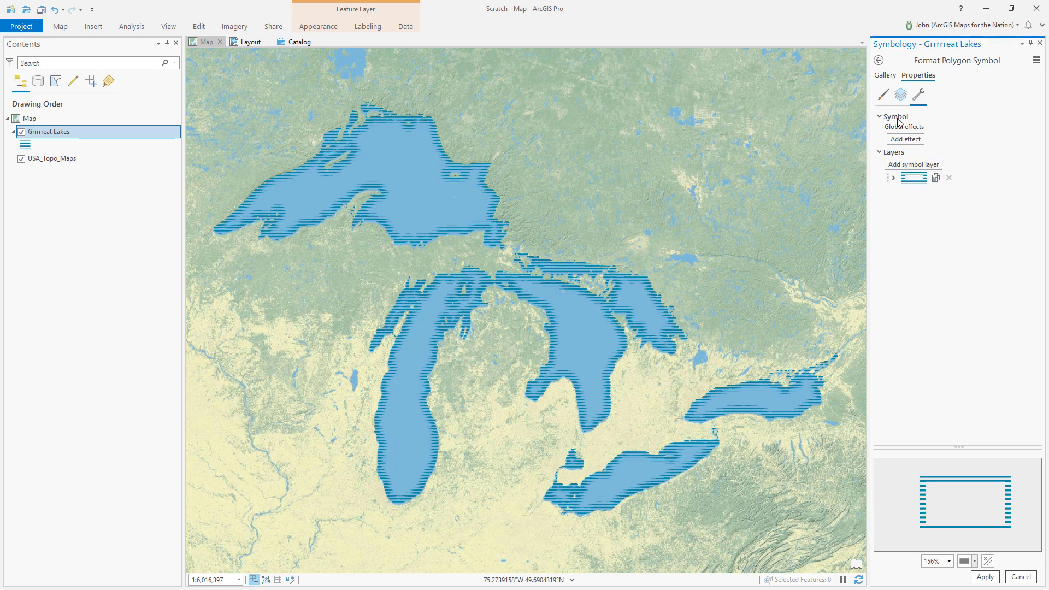
{"action": "left_click", "coordinate": [901, 95]}
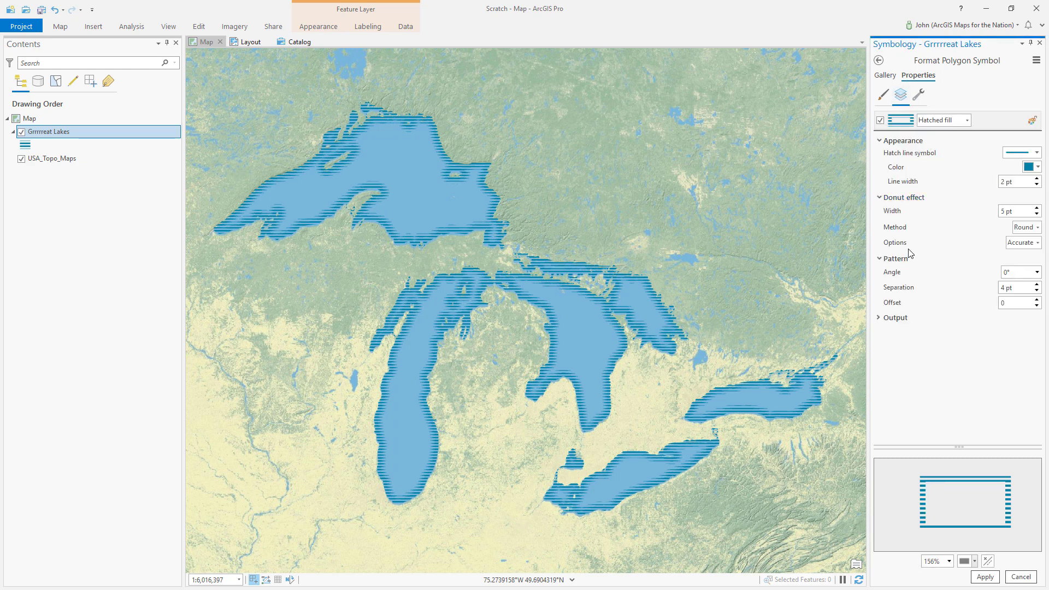
{"action": "left_click", "coordinate": [918, 96]}
{"action": "left_click", "coordinate": [895, 178]}
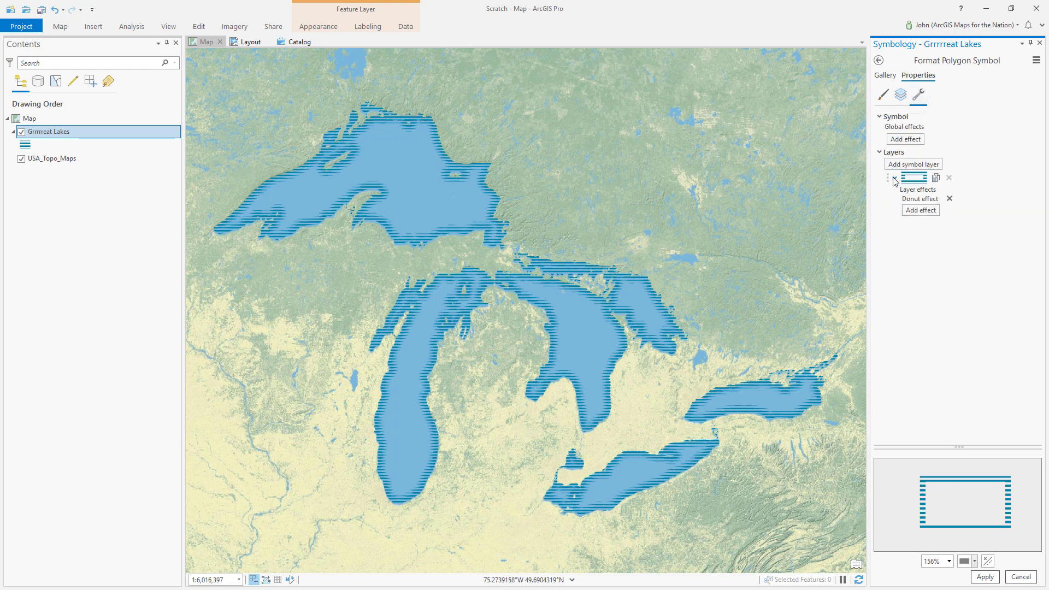
{"action": "left_click", "coordinate": [949, 198]}
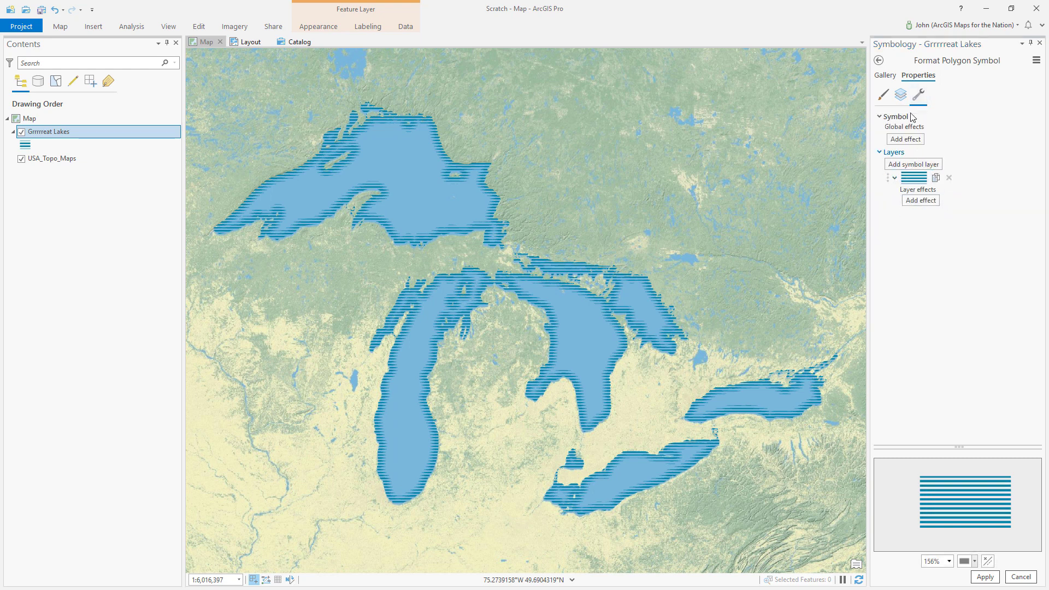
Step: Apply the full-lake hatch, then reduce the hatch line width to 1 pt and apply
{"action": "left_click", "coordinate": [903, 97]}
{"action": "left_click", "coordinate": [984, 576]}
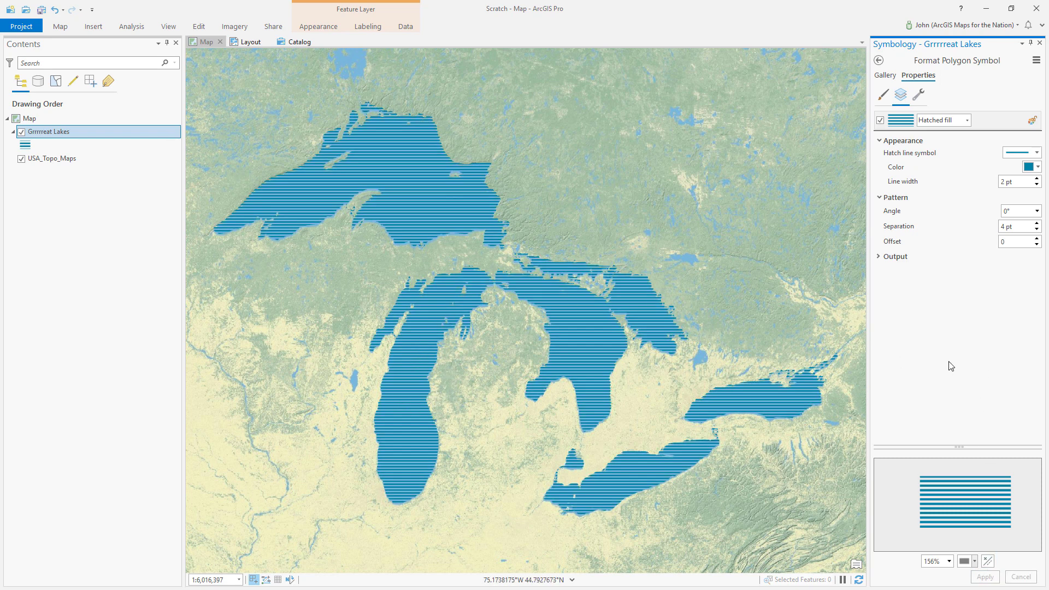
{"action": "left_click", "coordinate": [1038, 186]}
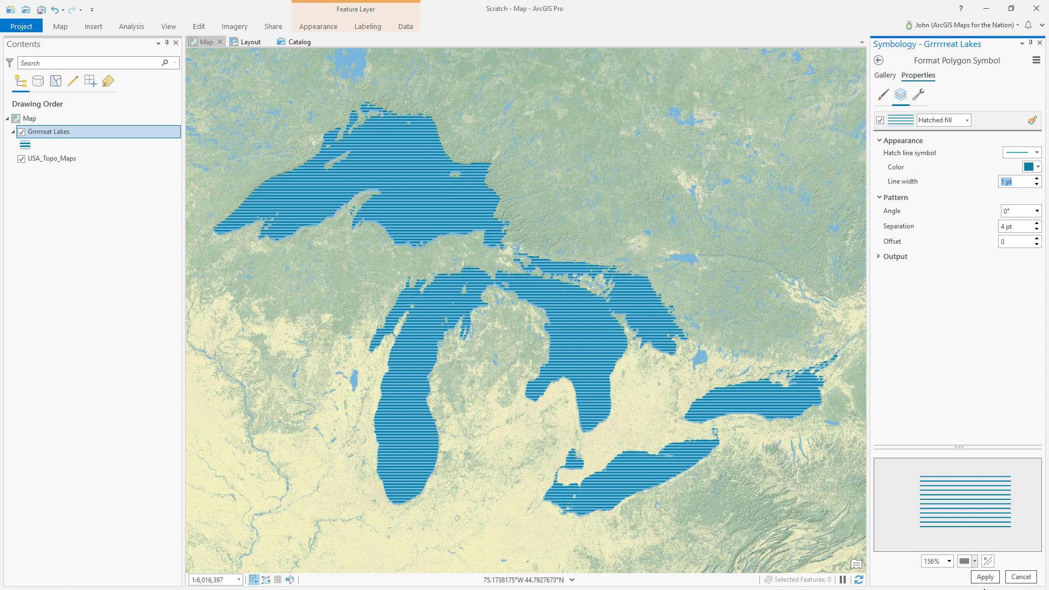
{"action": "left_click", "coordinate": [985, 577]}
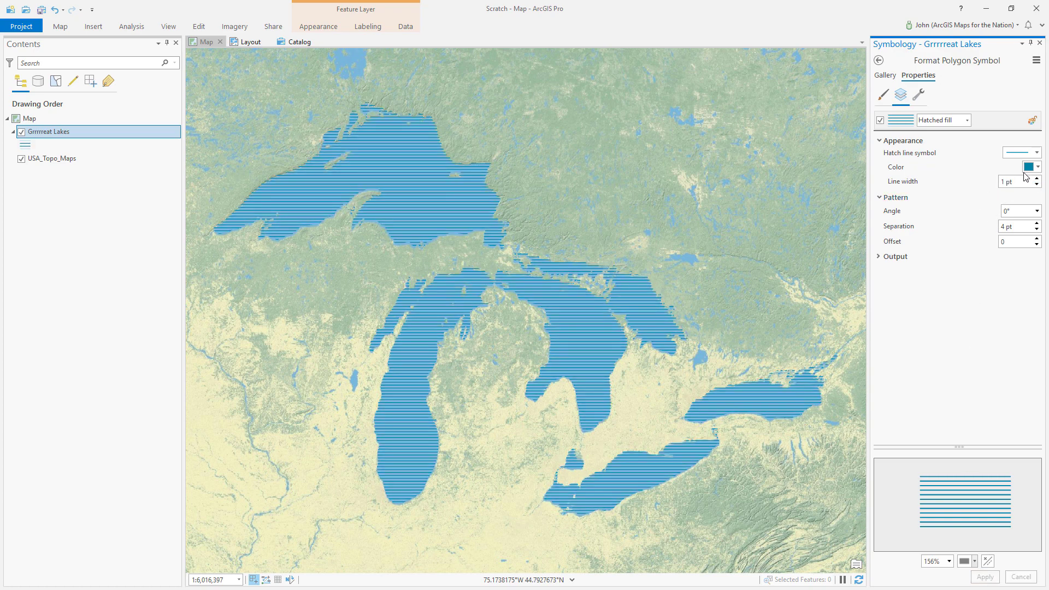
Step: Raise the hatch colour's transparency in Color Properties and apply it to the lakes
{"action": "left_click", "coordinate": [1030, 167]}
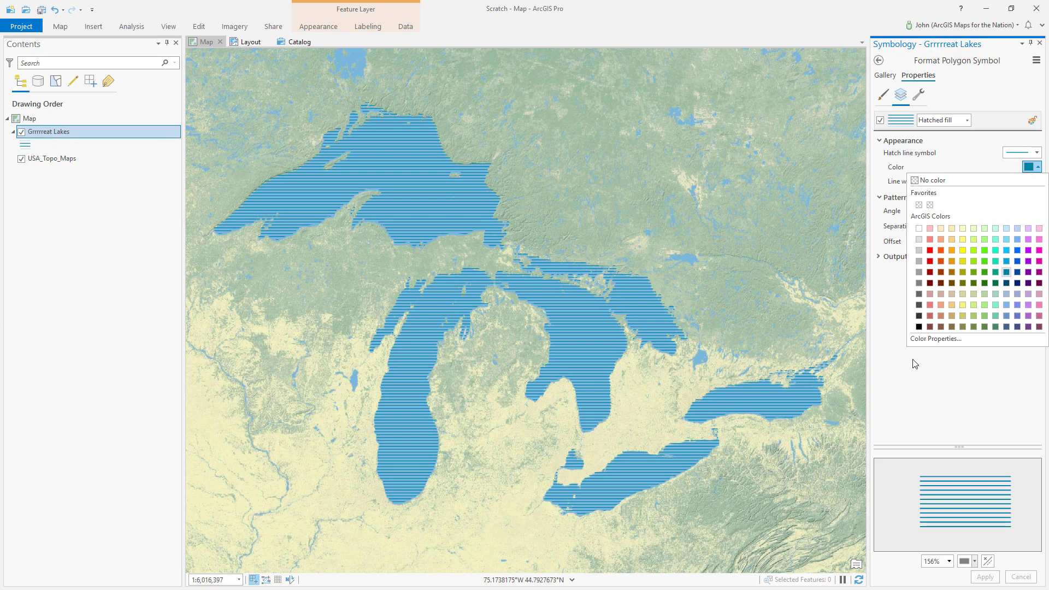
{"action": "left_click", "coordinate": [929, 338]}
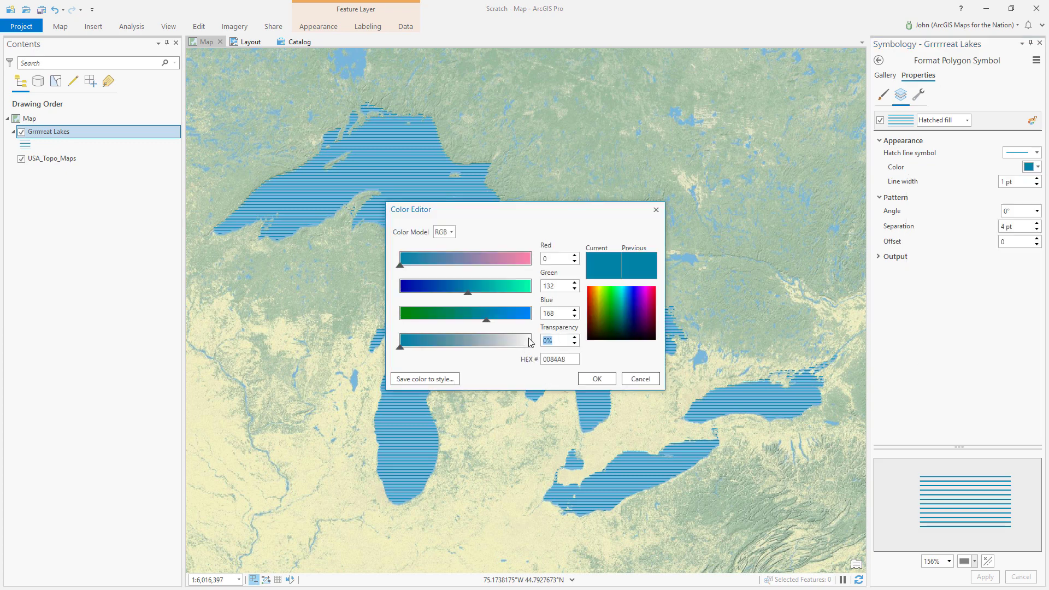
{"action": "left_click", "coordinate": [597, 379]}
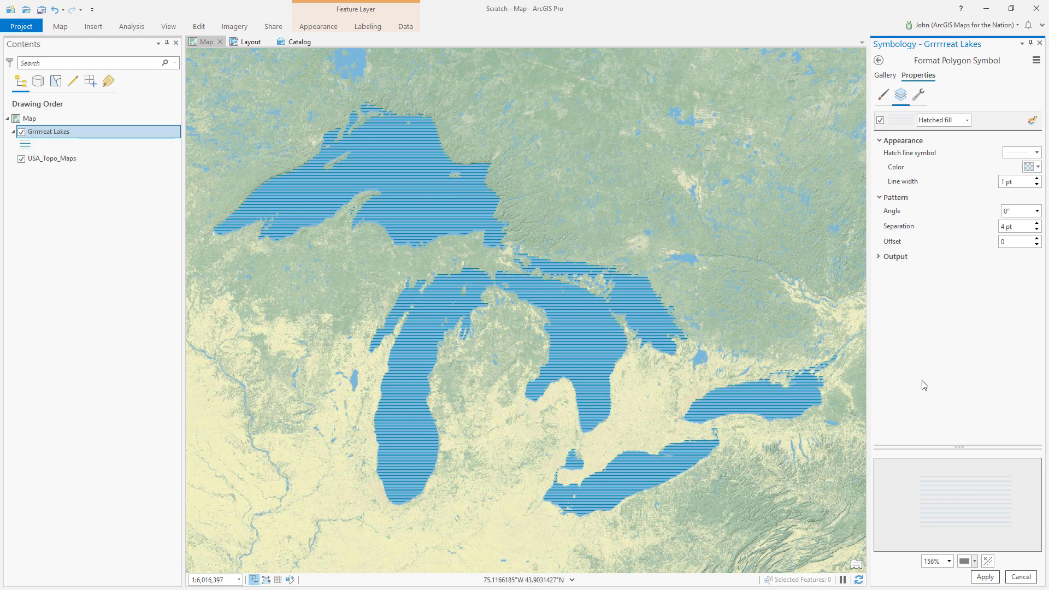
{"action": "left_click", "coordinate": [985, 577]}
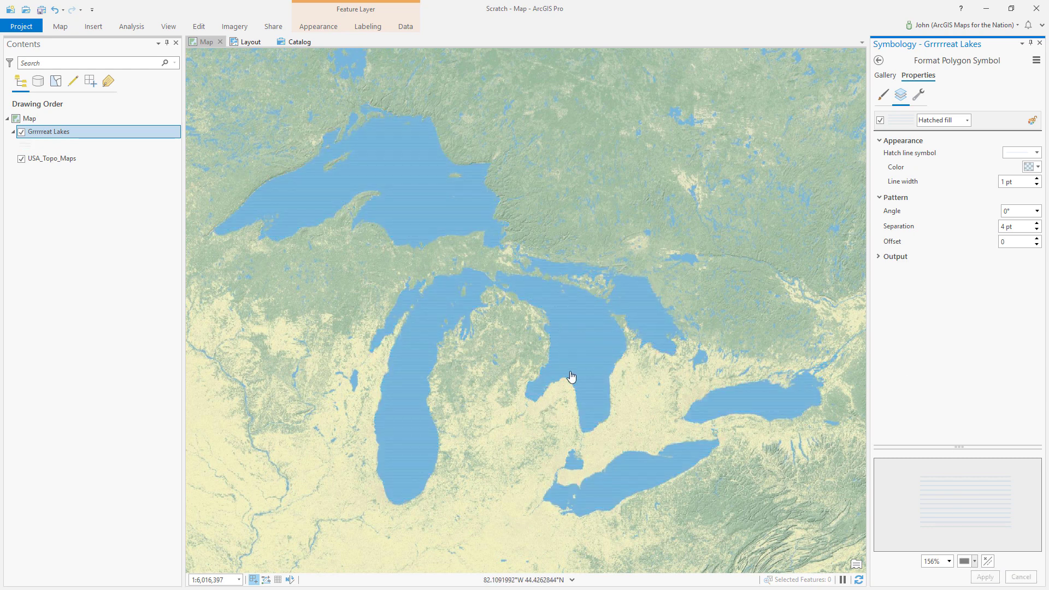
Step: Duplicate the hatch layer and add a Donut effect to the top copy
{"action": "left_click", "coordinate": [918, 95]}
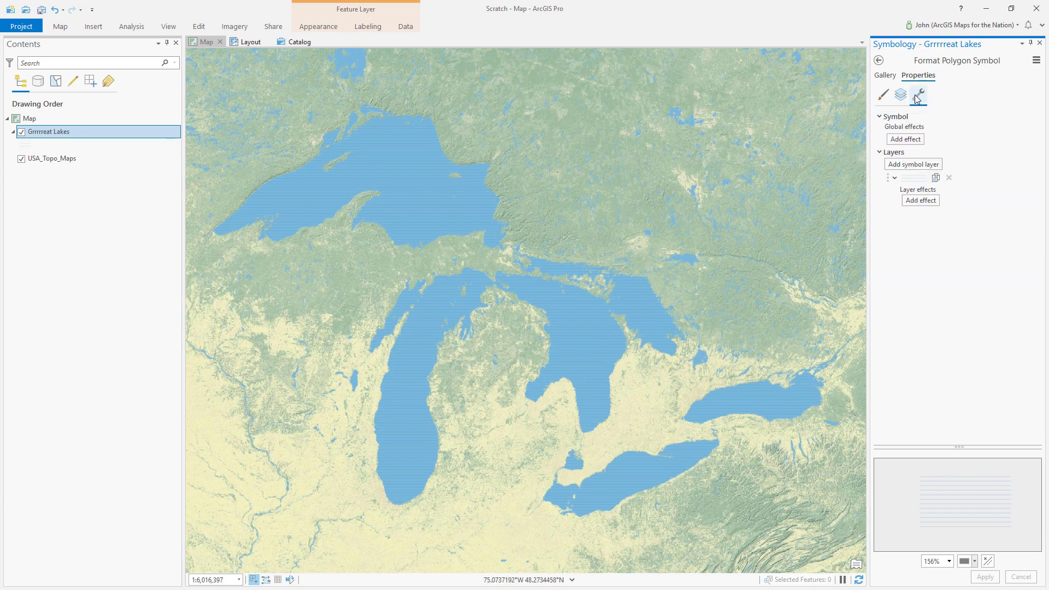
{"action": "left_click", "coordinate": [936, 178]}
{"action": "left_click", "coordinate": [916, 201]}
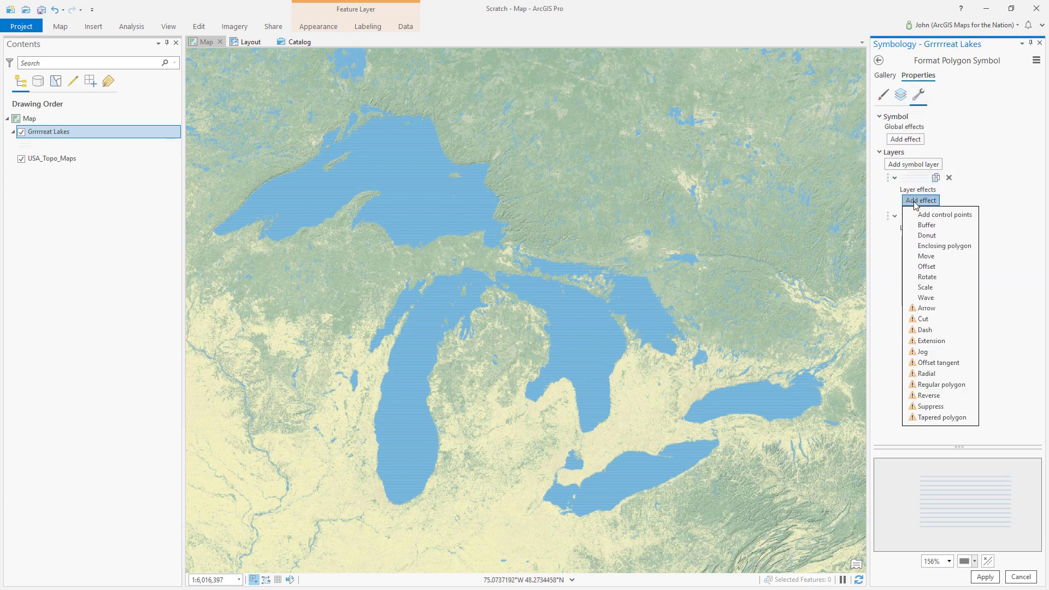
{"action": "left_click", "coordinate": [927, 235]}
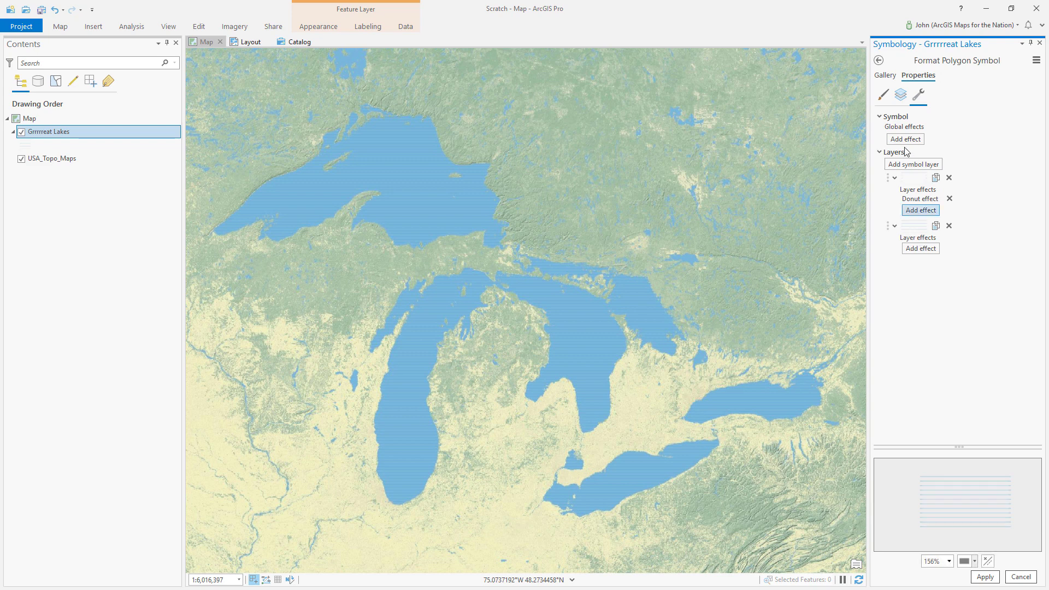
{"action": "left_click", "coordinate": [900, 96]}
{"action": "left_click", "coordinate": [988, 126]}
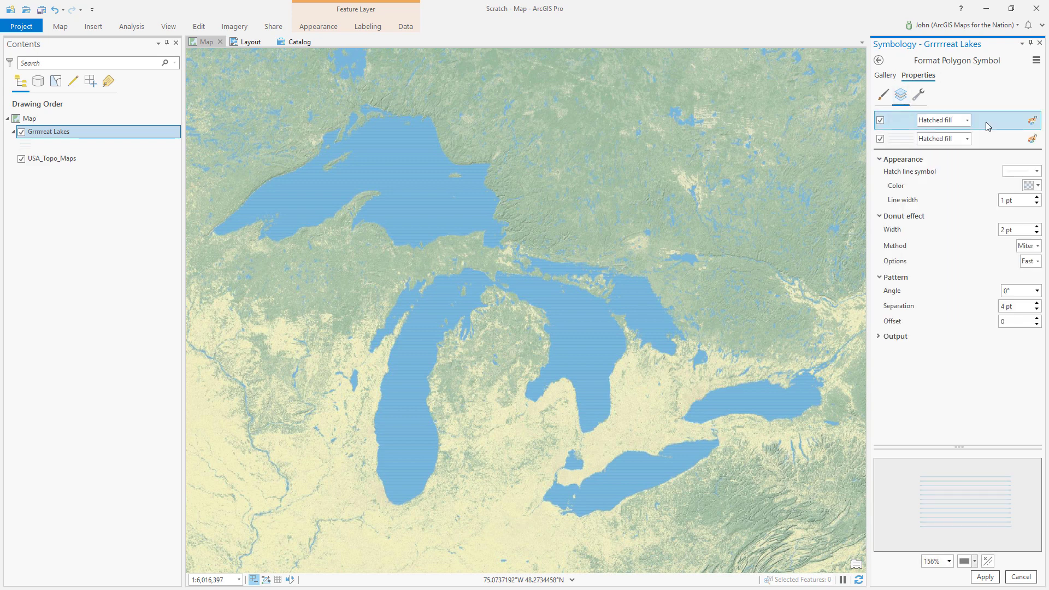
Step: Set the top layer's donut to Round, Accurate, width 10 then 15 pt, applying each
{"action": "left_click", "coordinate": [1032, 247]}
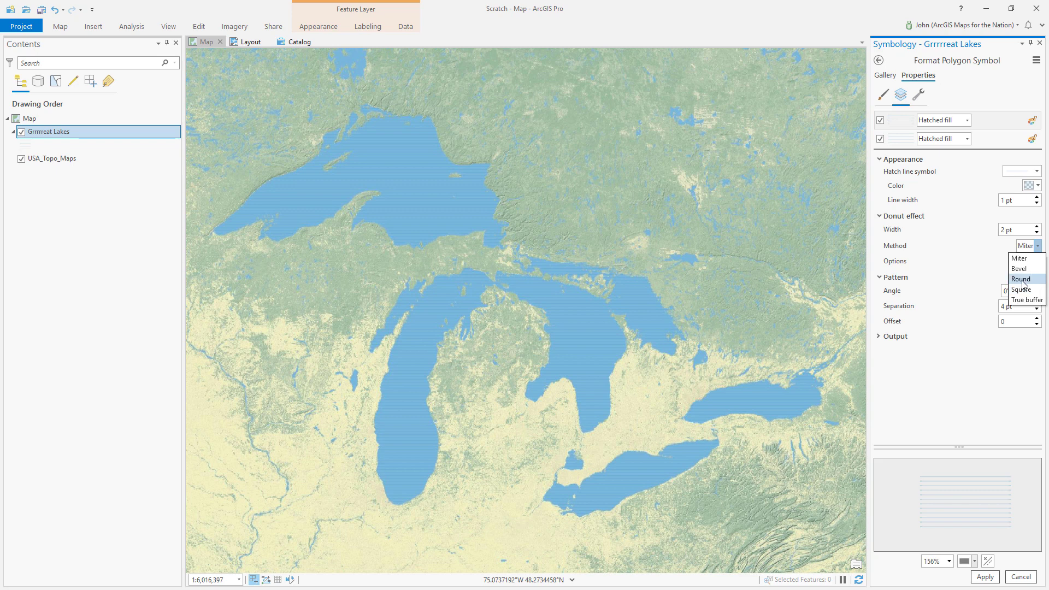
{"action": "left_click", "coordinate": [1020, 279]}
{"action": "left_click", "coordinate": [1036, 261]}
{"action": "left_click", "coordinate": [1021, 269]}
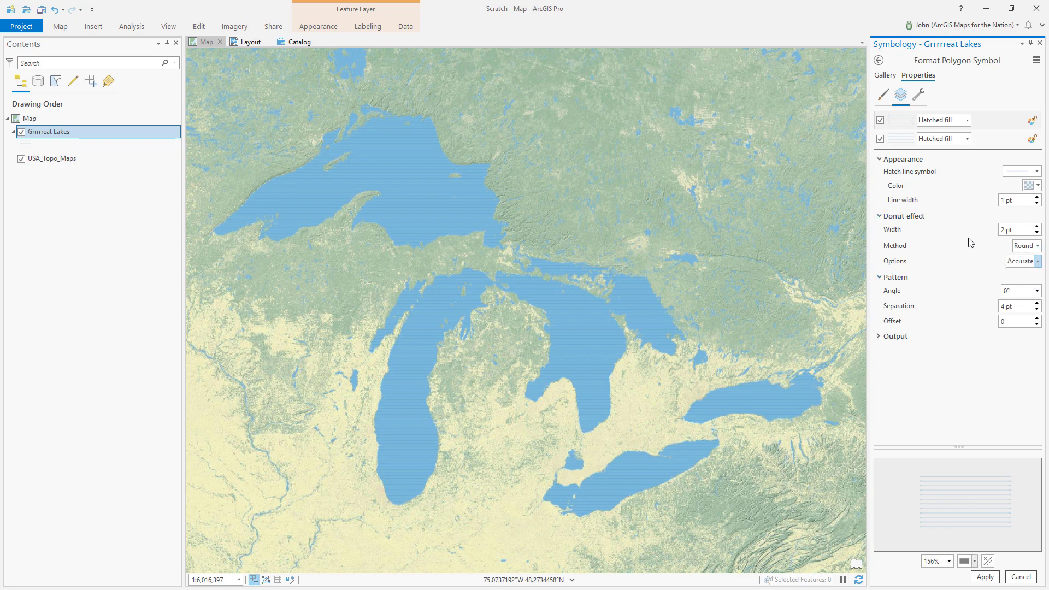
{"action": "left_click", "coordinate": [1032, 229]}
{"action": "type", "text": "10"}
{"action": "left_click", "coordinate": [985, 577]}
{"action": "left_click_drag", "start_coordinate": [1005, 230], "coordinate": [1047, 234]}
{"action": "left_click", "coordinate": [985, 577]}
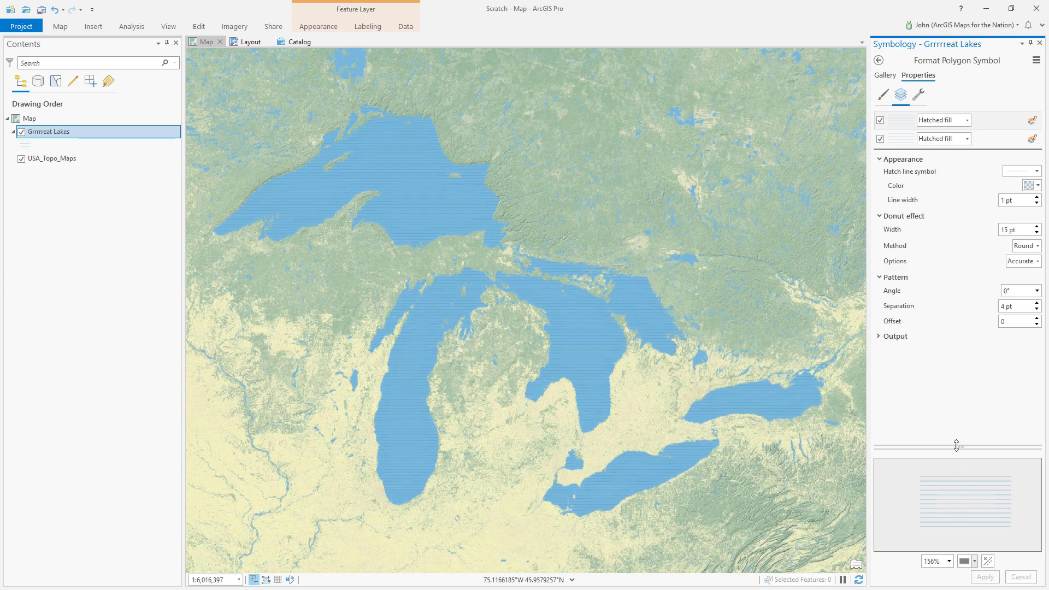
Step: Delete and restore the donut layer, then duplicate it twice to make four hatch layers
{"action": "left_click", "coordinate": [919, 99]}
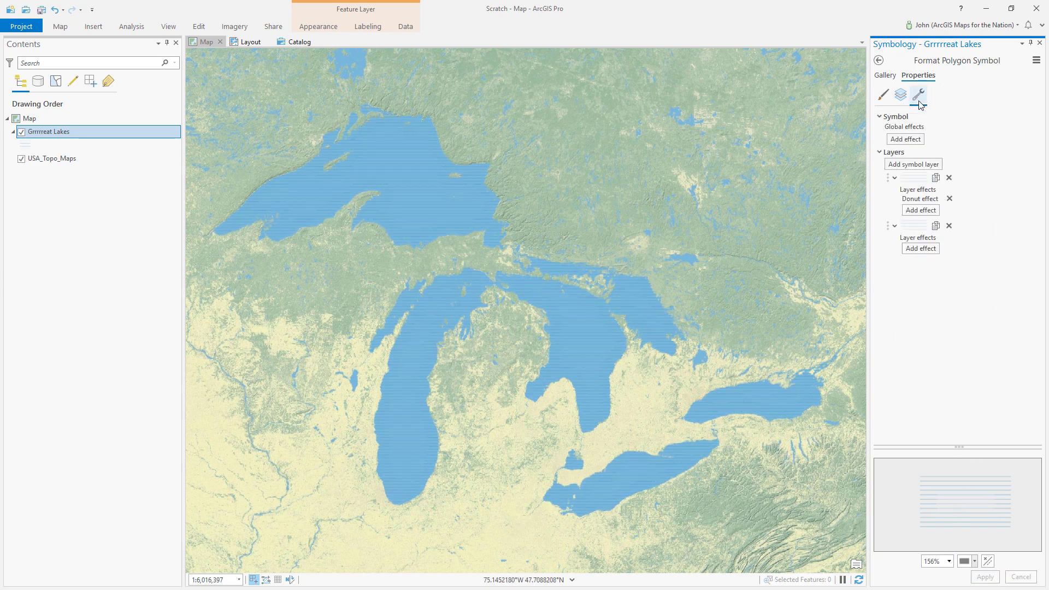
{"action": "left_click", "coordinate": [949, 178]}
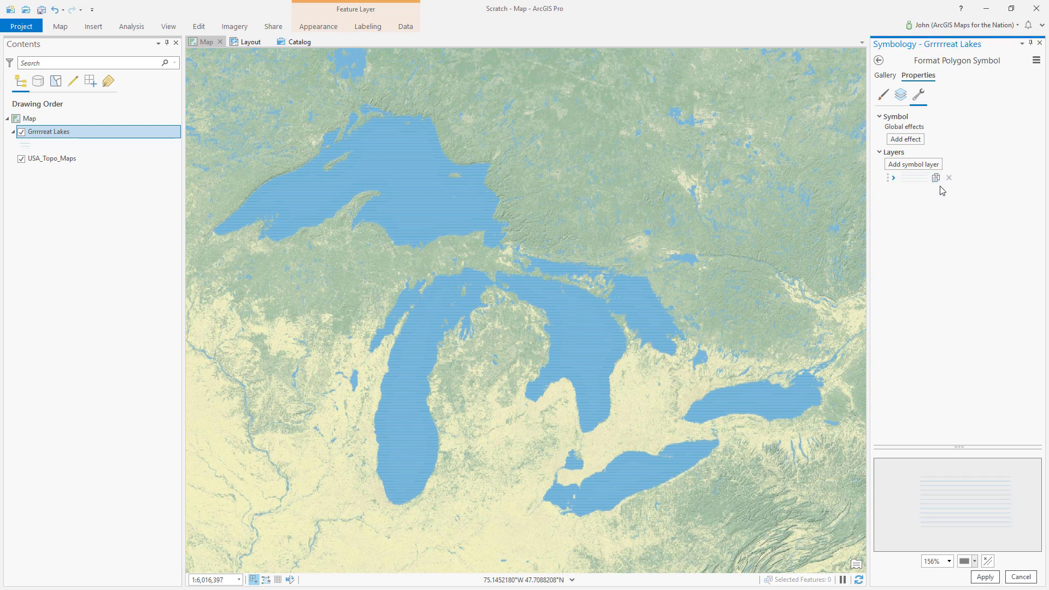
{"action": "left_click", "coordinate": [1020, 577]}
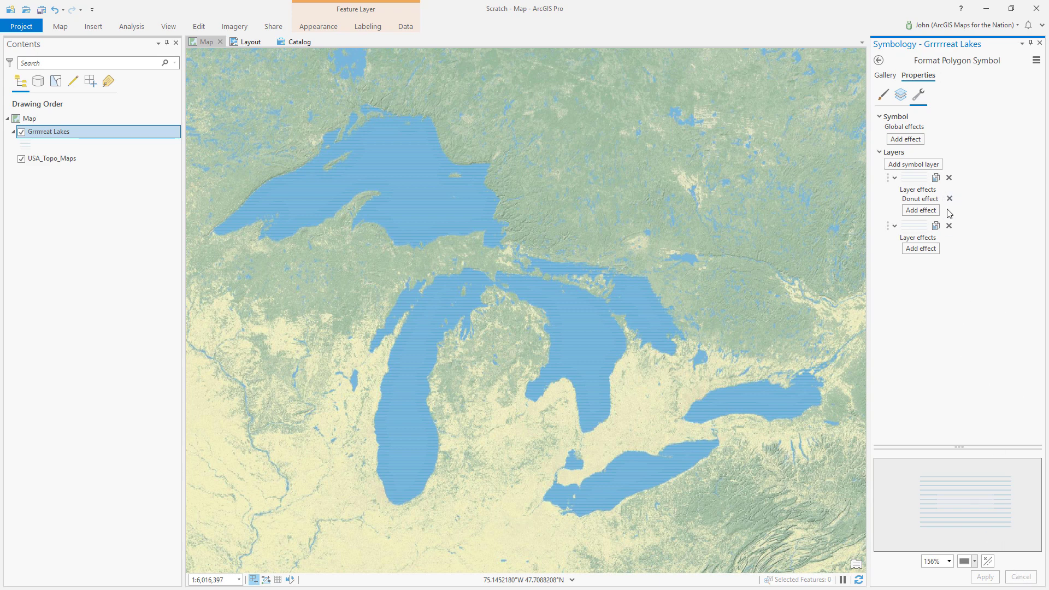
{"action": "left_click", "coordinate": [935, 179]}
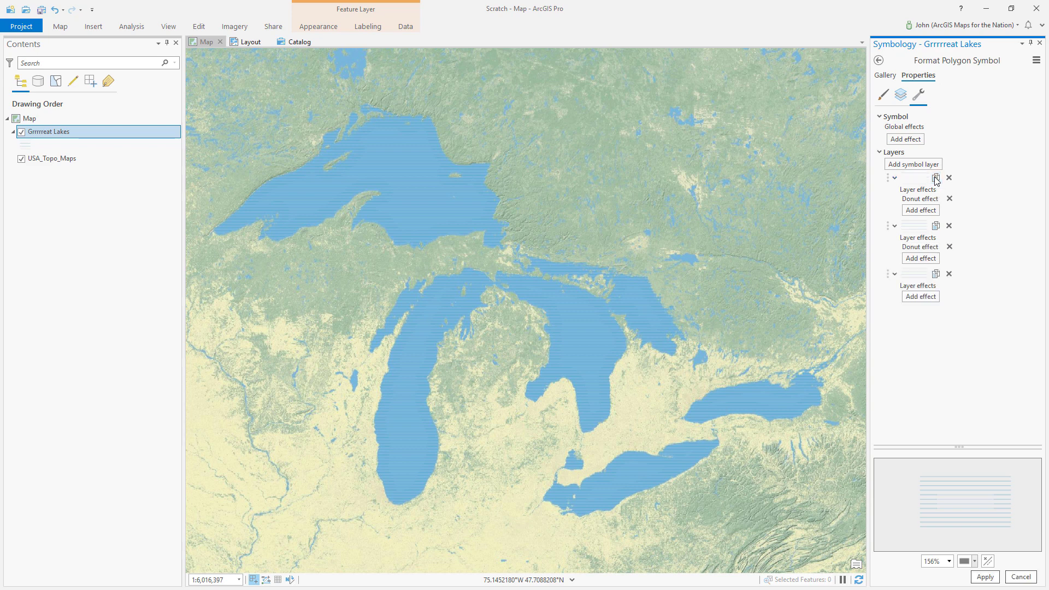
{"action": "left_click", "coordinate": [935, 179]}
{"action": "left_click", "coordinate": [901, 95]}
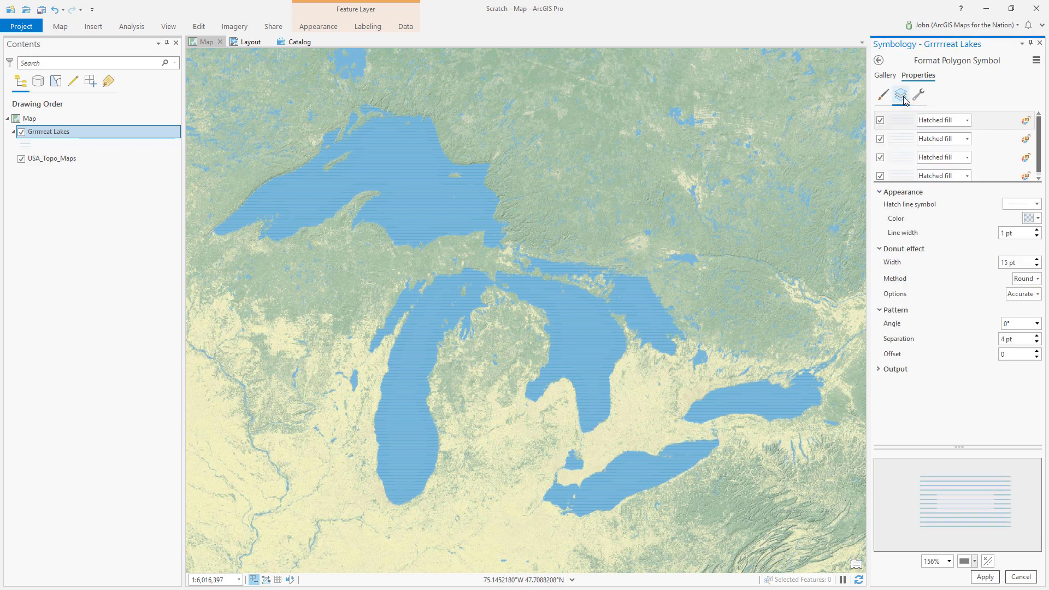
Step: Set the second layer's donut width to 10 pt and the first's to 5 pt, then apply
{"action": "left_click", "coordinate": [988, 141]}
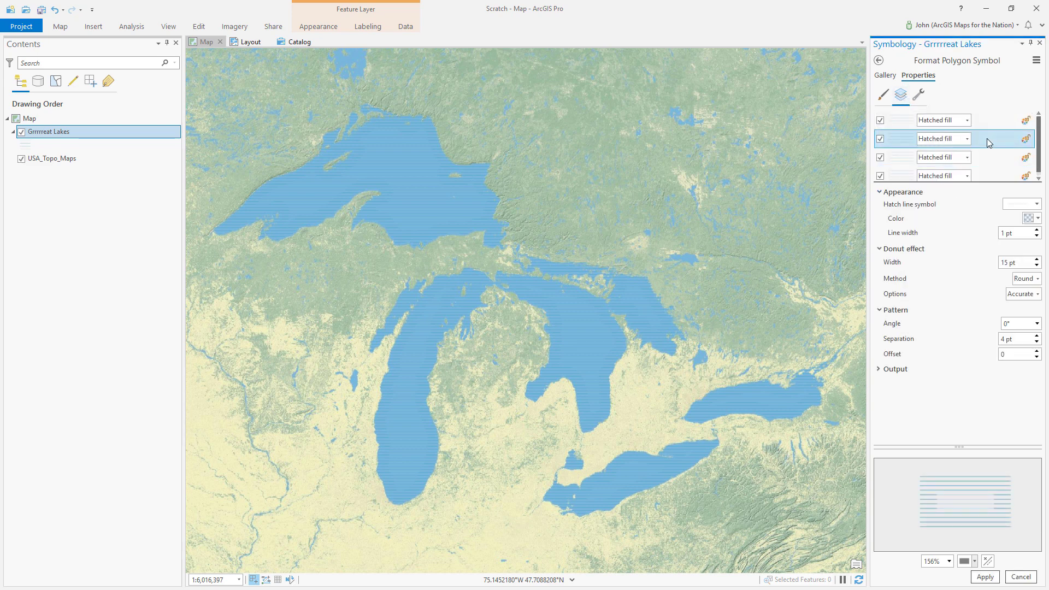
{"action": "left_click", "coordinate": [1004, 263]}
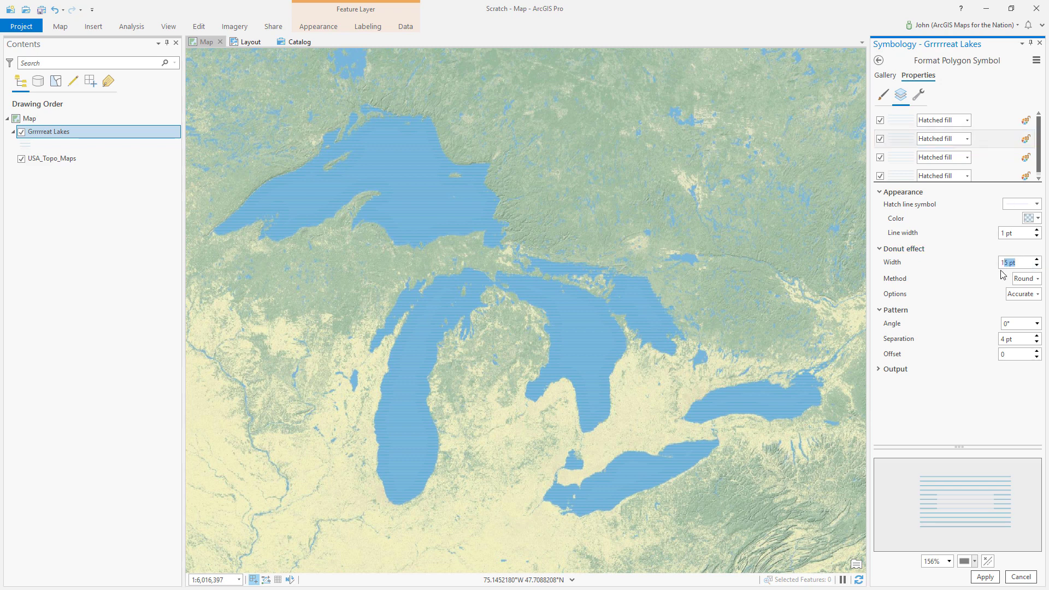
{"action": "type", "text": "0"}
{"action": "key", "text": "Tab"}
{"action": "left_click", "coordinate": [976, 123]}
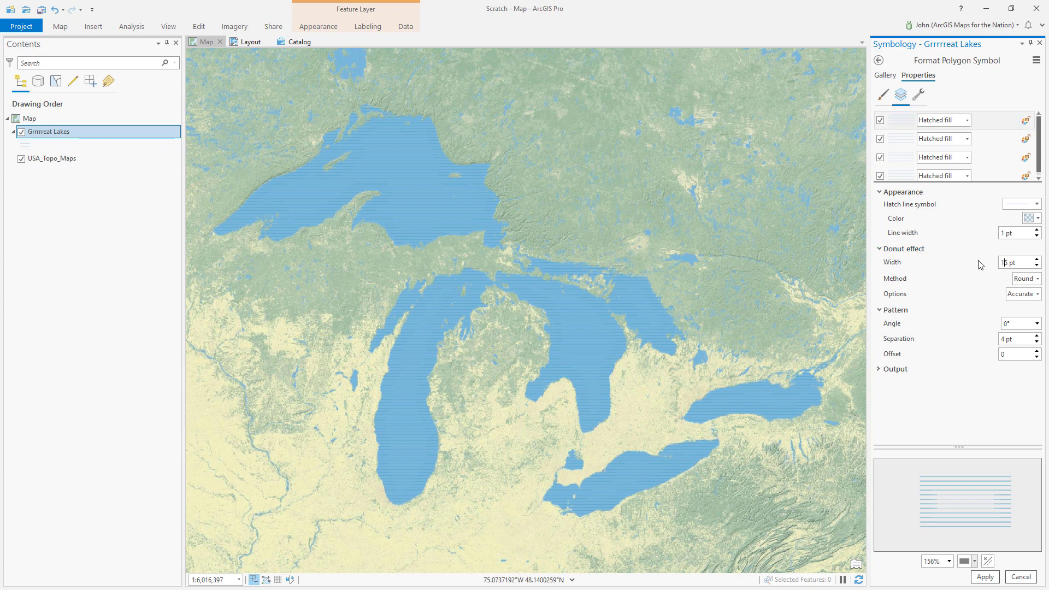
{"action": "key", "text": "Tab"}
{"action": "left_click", "coordinate": [972, 576]}
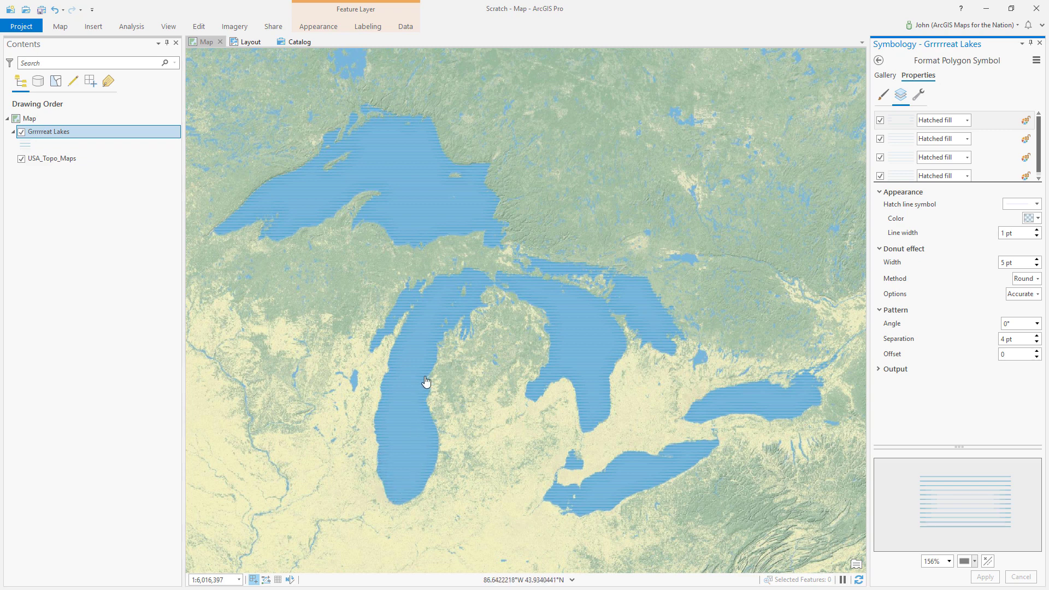
Step: Duplicate the first hatched fill layer
{"action": "left_click", "coordinate": [919, 98]}
{"action": "left_click", "coordinate": [936, 178]}
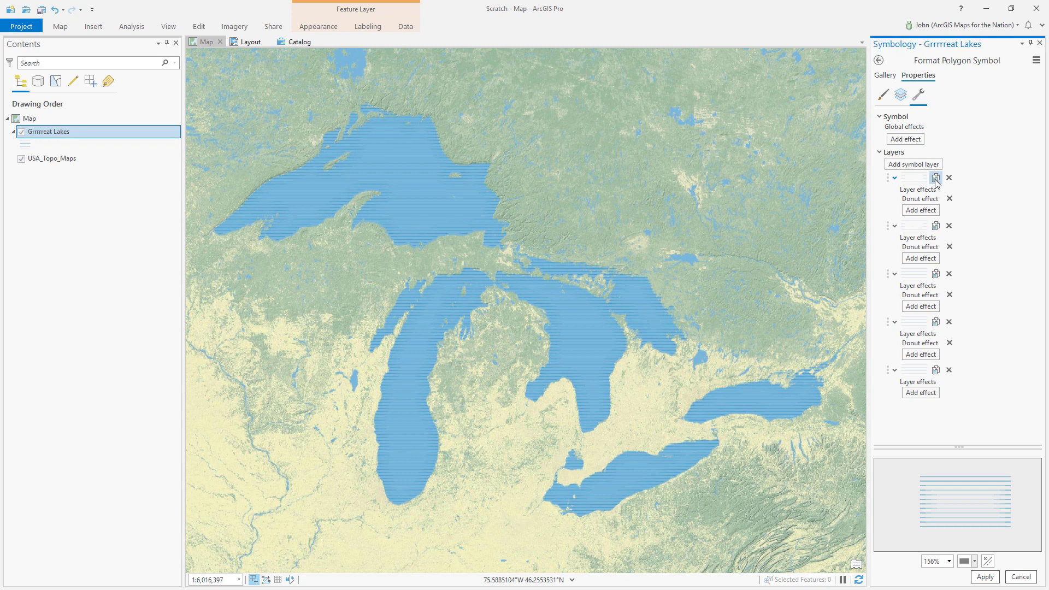
{"action": "left_click", "coordinate": [900, 95]}
Step: Reduce the second layer's donut width to 4 pt and the first's to 2 pt, and apply
{"action": "left_click", "coordinate": [996, 142]}
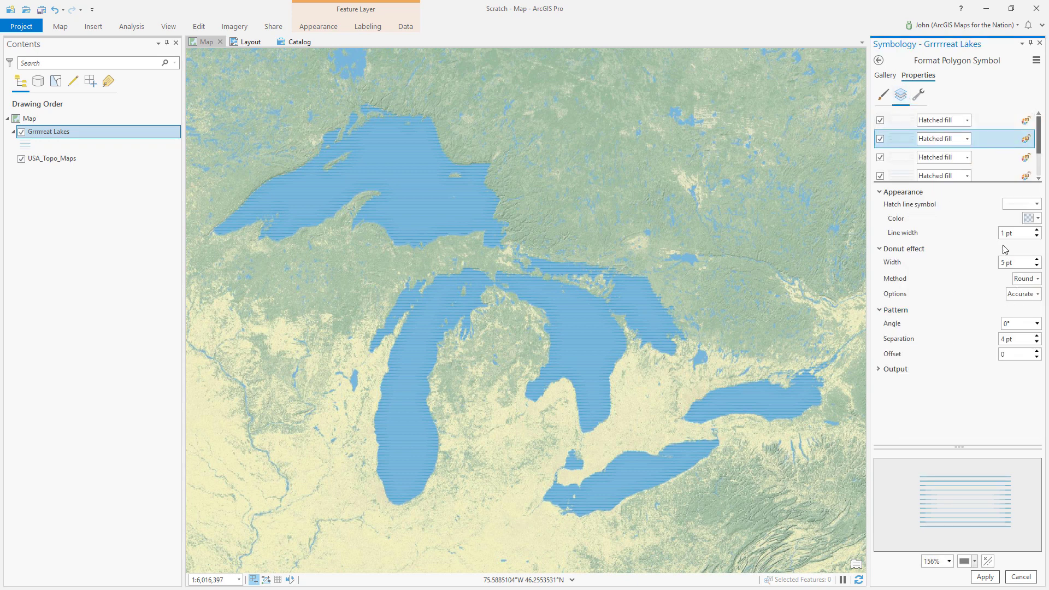
{"action": "left_click", "coordinate": [1037, 266]}
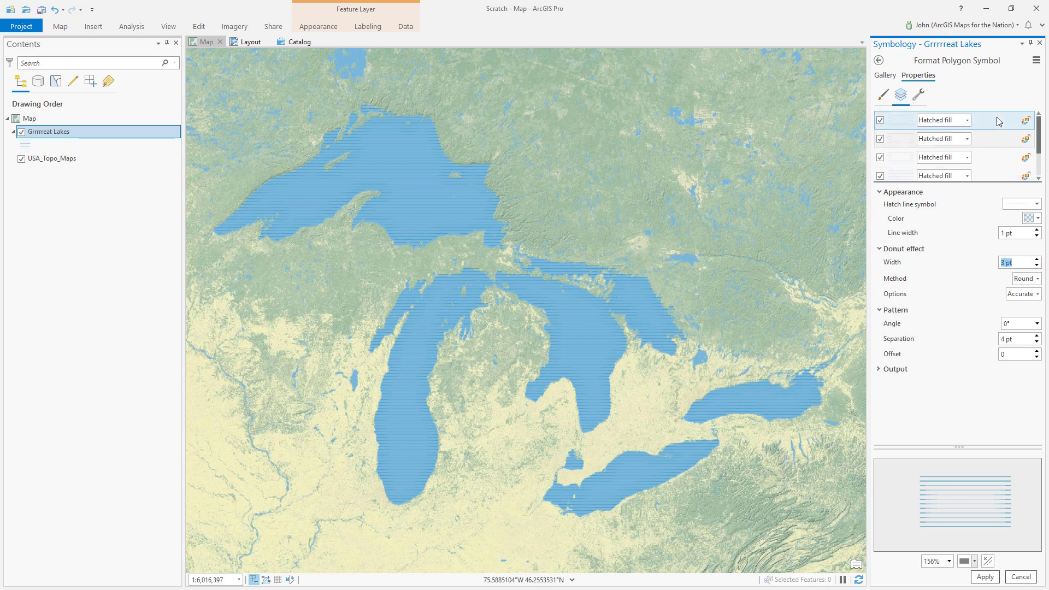
{"action": "left_click", "coordinate": [995, 123]}
{"action": "left_click", "coordinate": [1037, 266]}
{"action": "left_click", "coordinate": [1037, 266]}
{"action": "left_click", "coordinate": [1037, 265]}
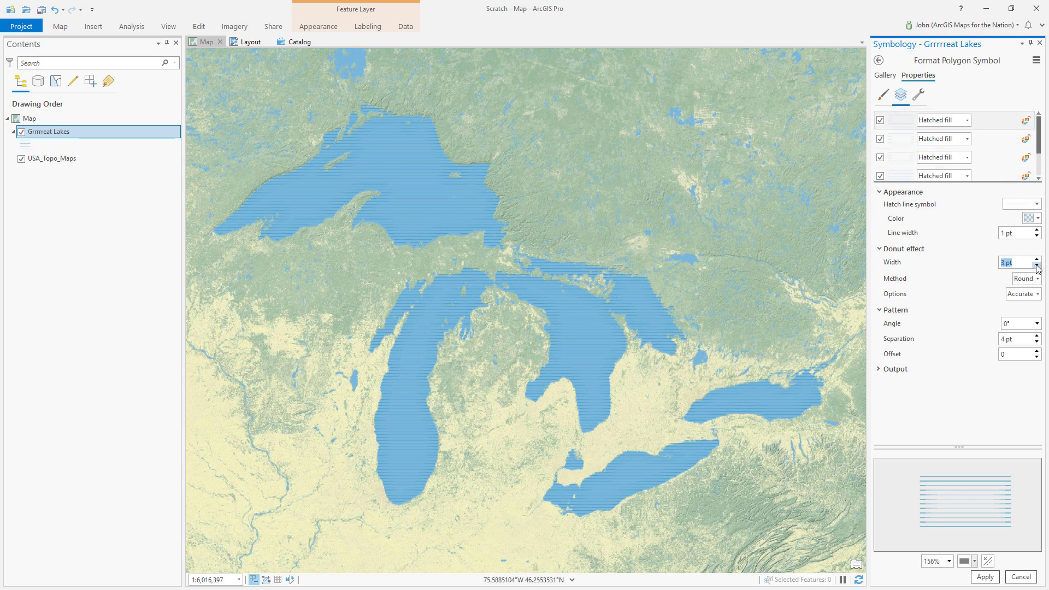
{"action": "left_click", "coordinate": [986, 577]}
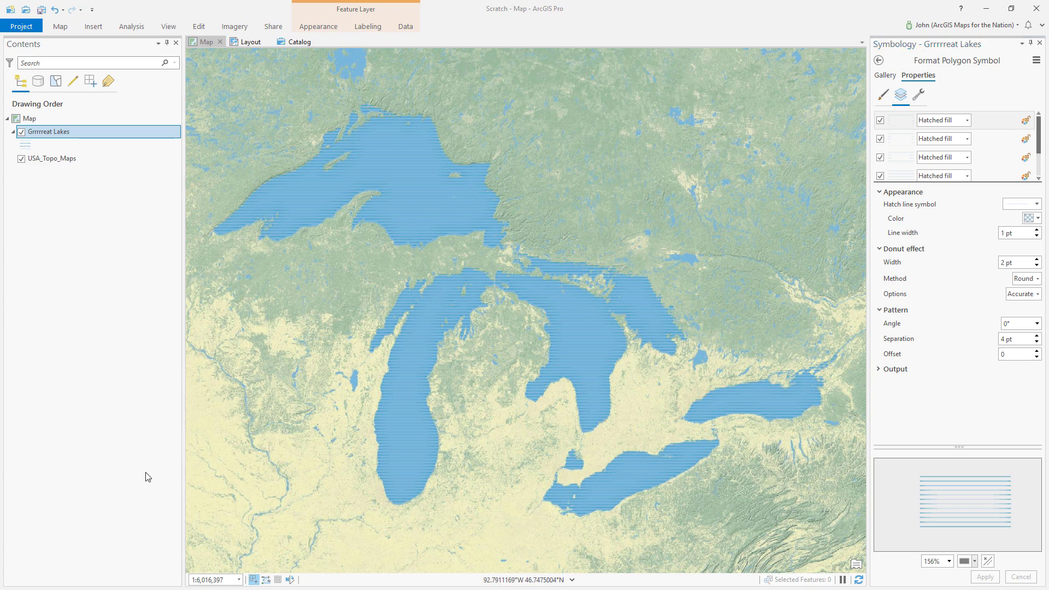
Step: Set the symbol's hatch colour to black and apply
{"action": "left_click", "coordinate": [884, 95]}
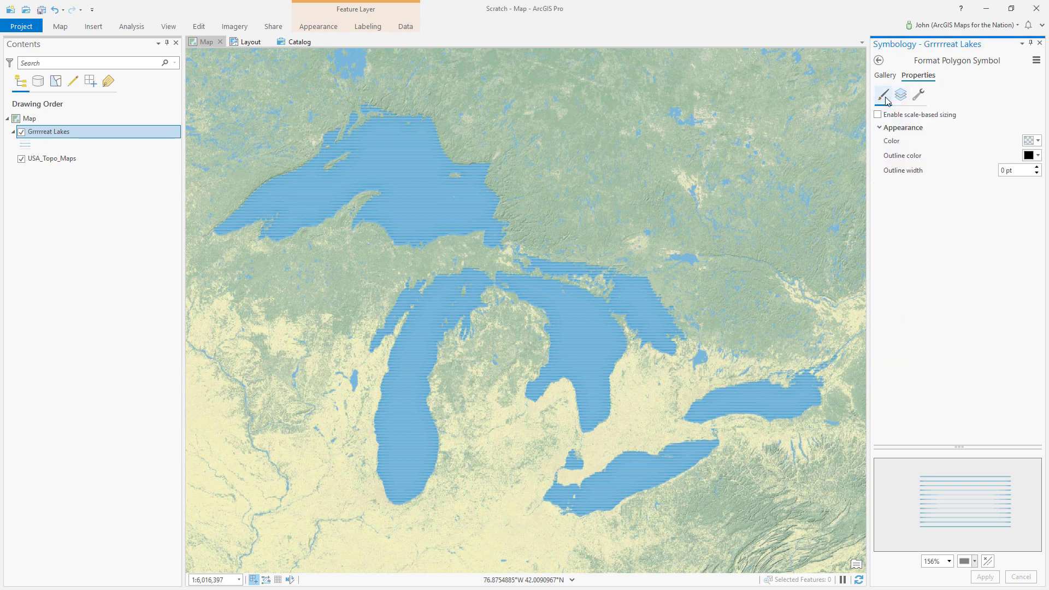
{"action": "left_click", "coordinate": [1030, 140]}
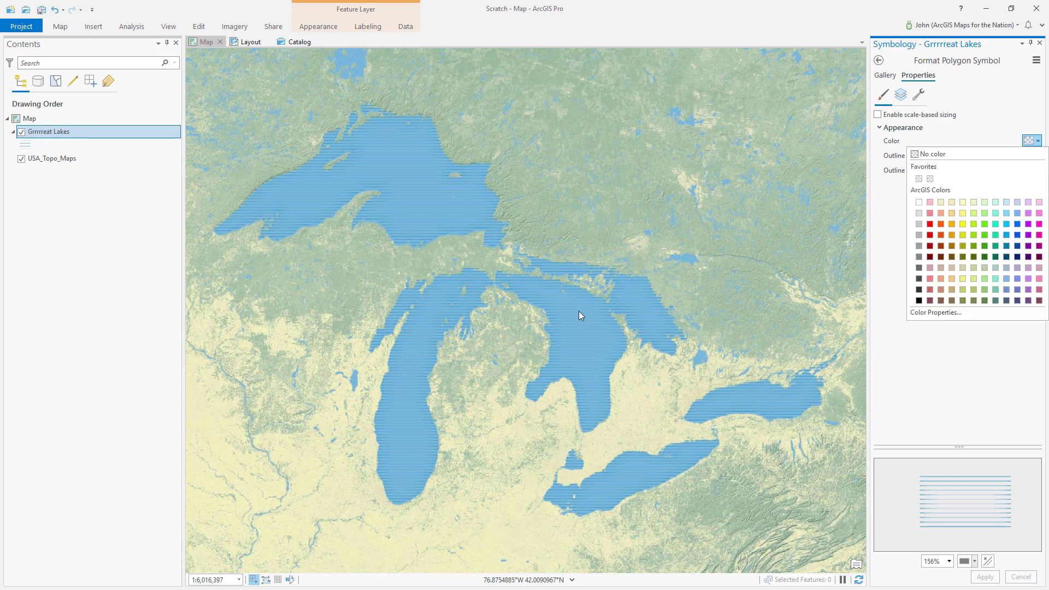
{"action": "left_click", "coordinate": [918, 301]}
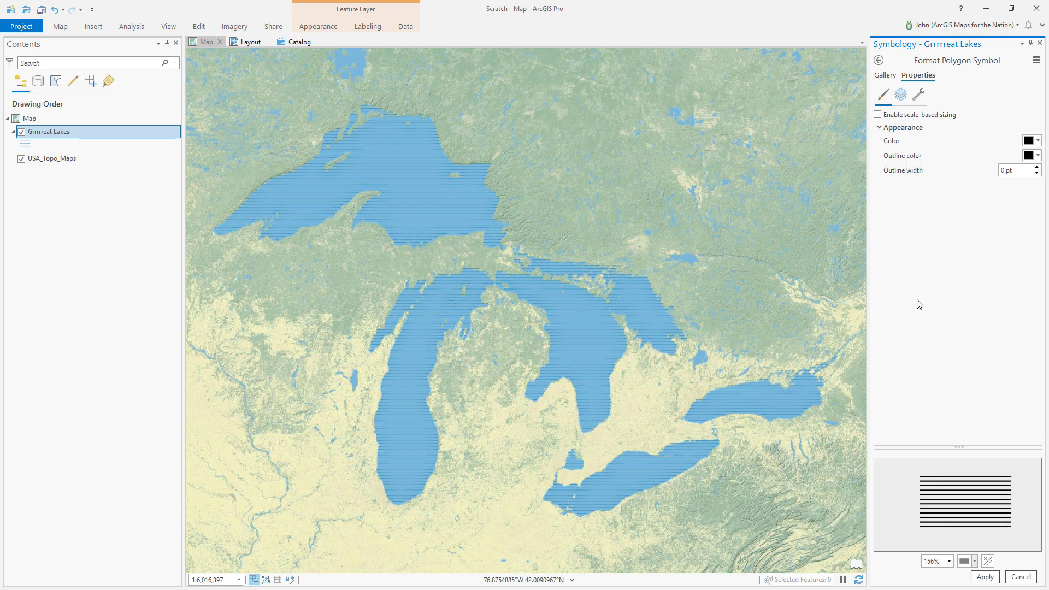
{"action": "left_click", "coordinate": [989, 578]}
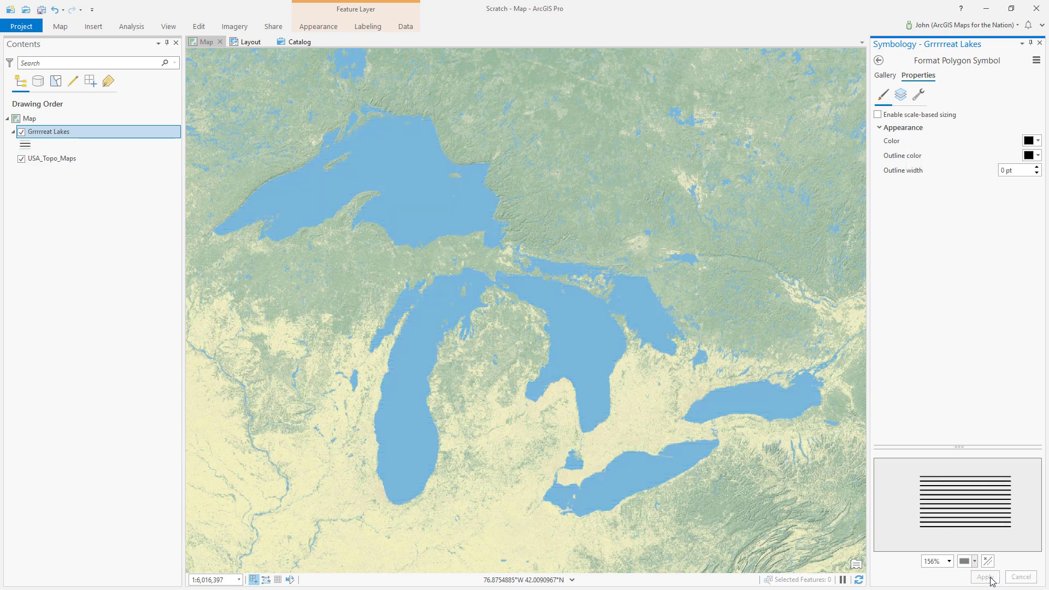
Step: Give the hatch colour 90% transparency in Color Properties and apply
{"action": "left_click", "coordinate": [1030, 141]}
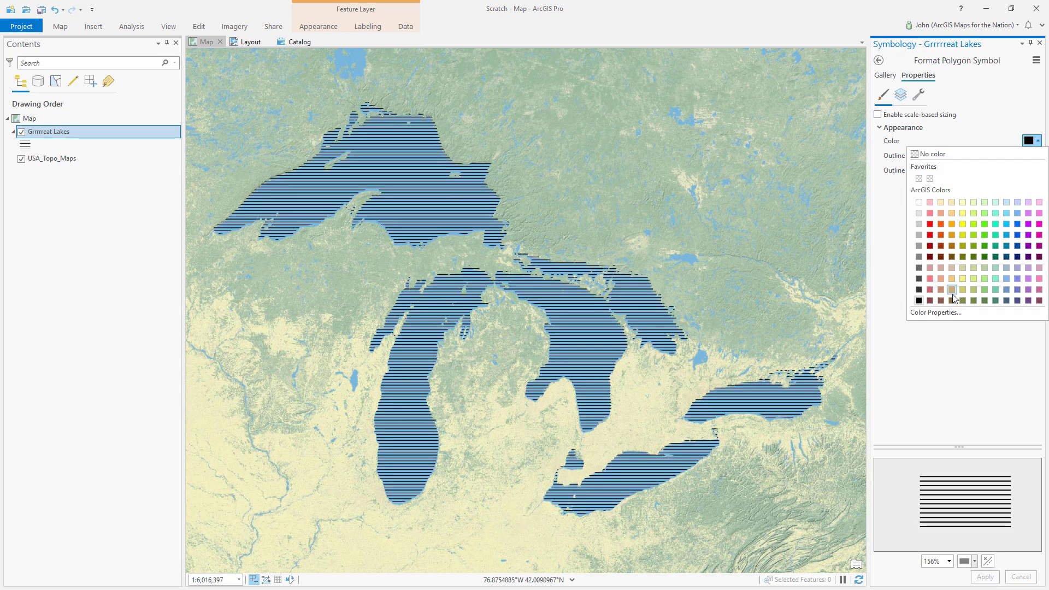
{"action": "left_click", "coordinate": [941, 313]}
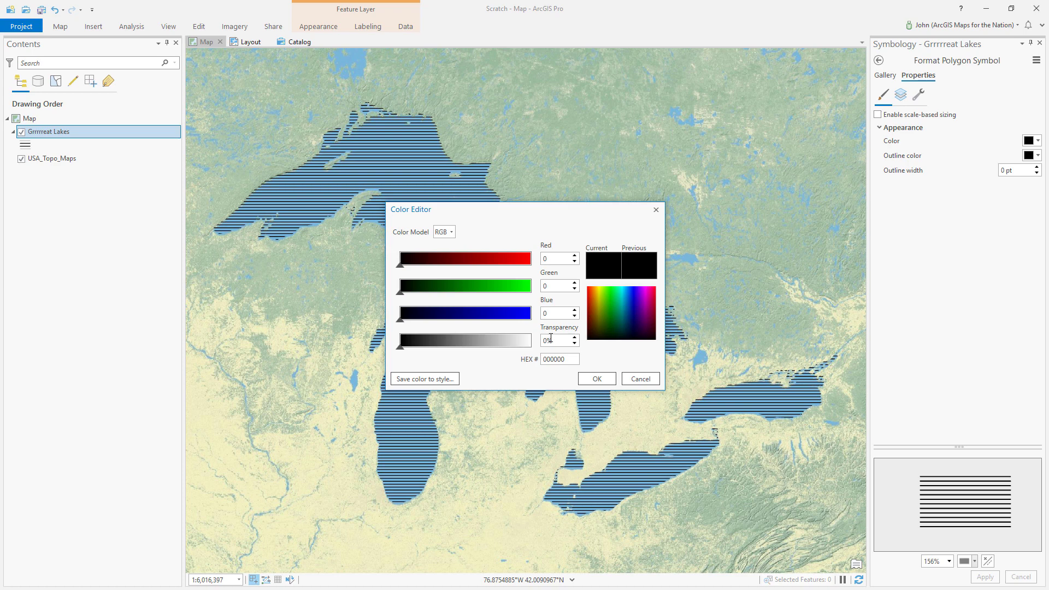
{"action": "left_click", "coordinate": [544, 340]}
{"action": "type", "text": "9"}
{"action": "left_click", "coordinate": [597, 379]}
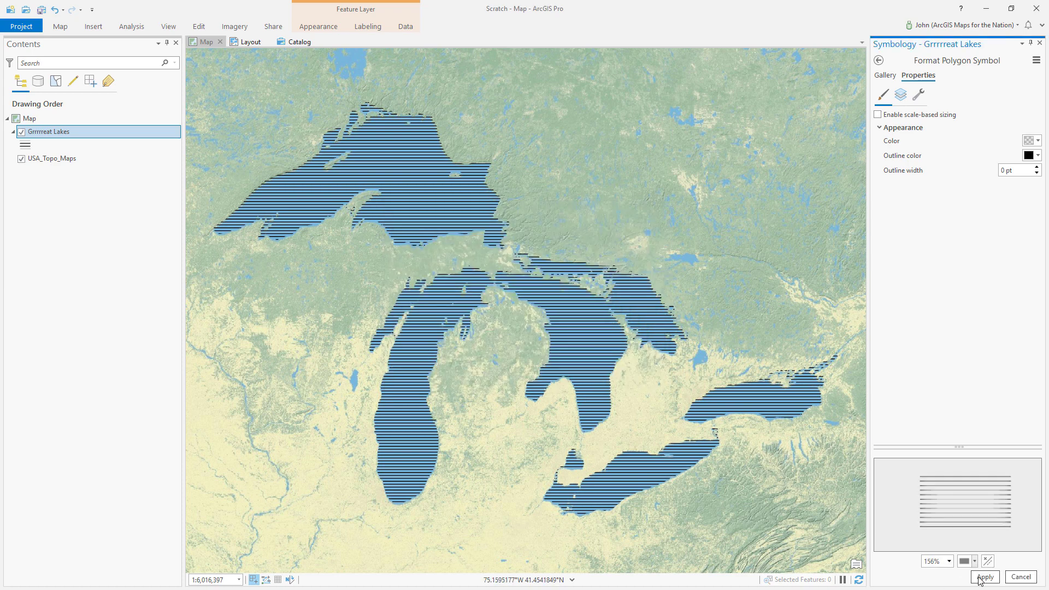
{"action": "left_click", "coordinate": [983, 577]}
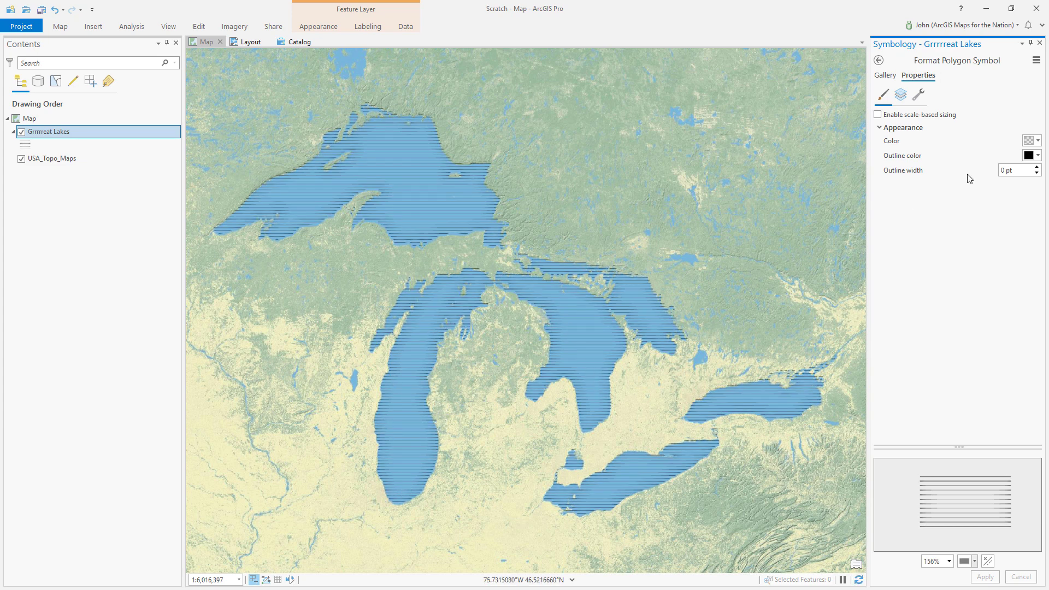
Step: Adjust the colour in HSV mode to purple 5D3999 and apply it to the lakes
{"action": "left_click", "coordinate": [1031, 141]}
{"action": "left_click", "coordinate": [924, 312]}
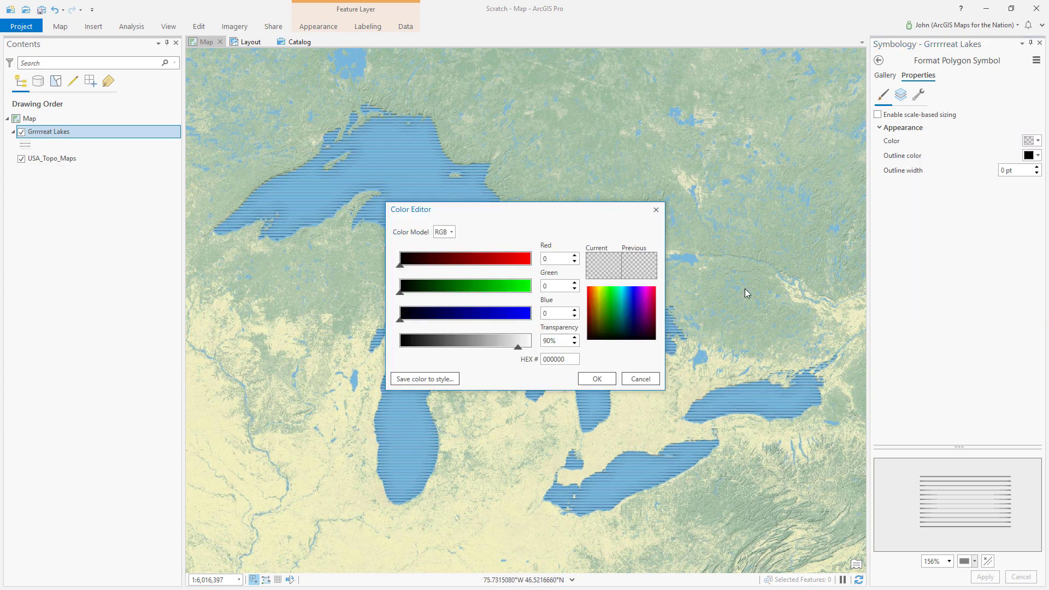
{"action": "left_click", "coordinate": [449, 233]}
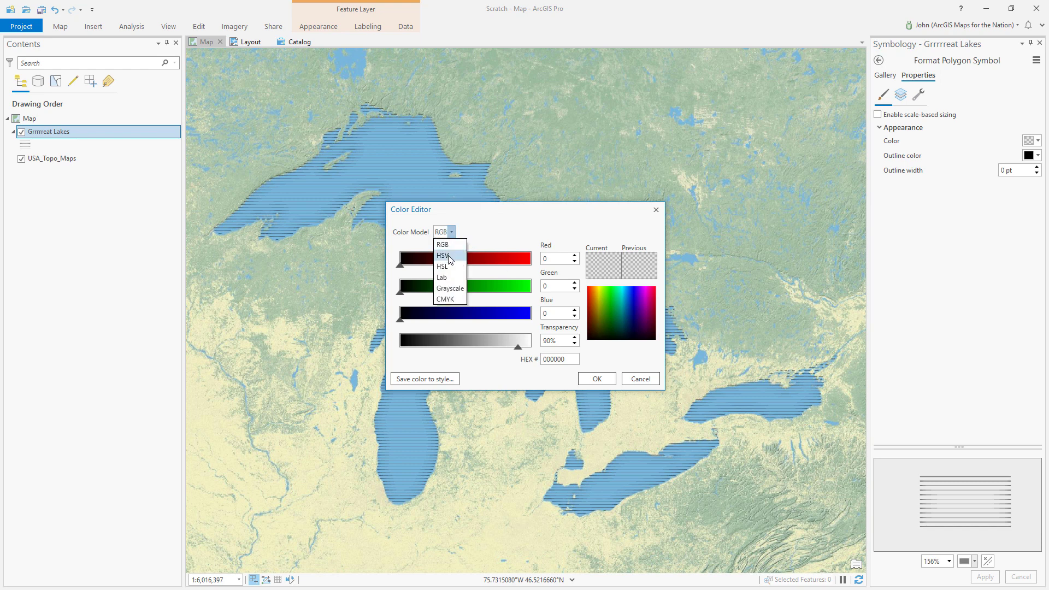
{"action": "left_click", "coordinate": [446, 256]}
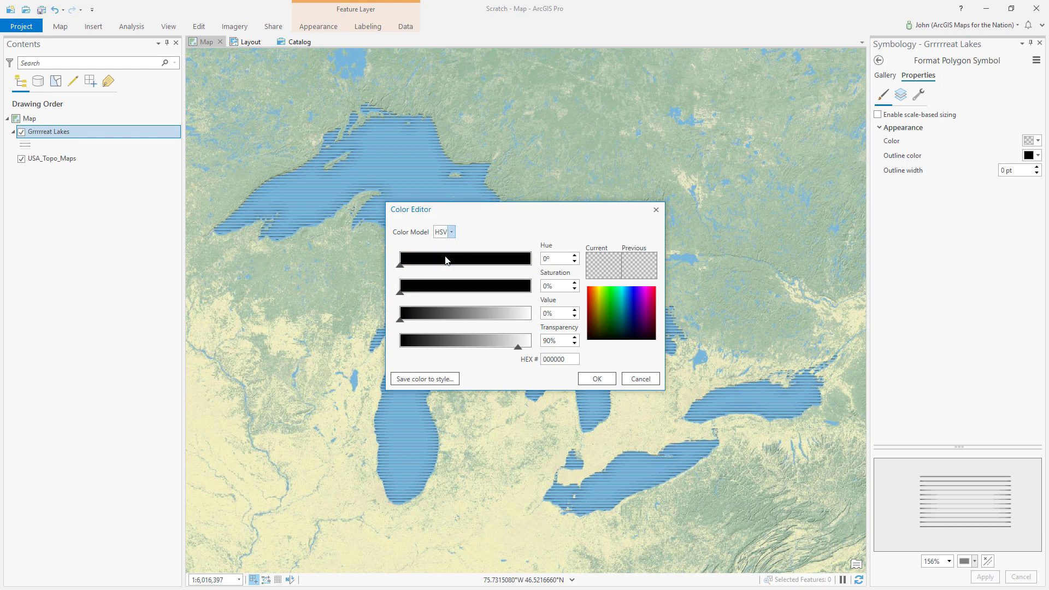
{"action": "left_click_drag", "start_coordinate": [403, 268], "coordinate": [444, 268]}
{"action": "left_click_drag", "start_coordinate": [402, 324], "coordinate": [473, 322]}
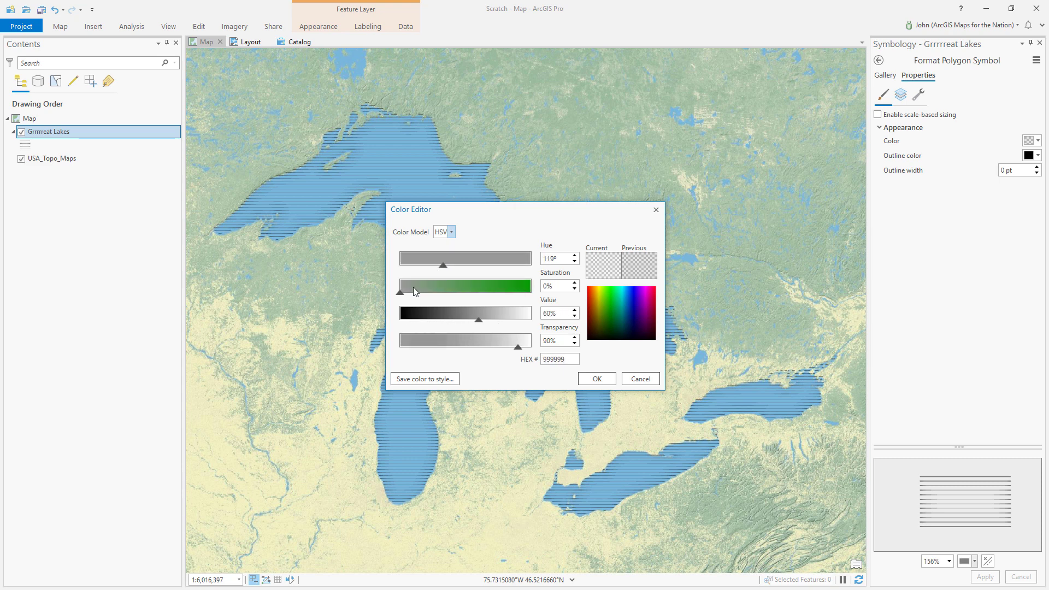
{"action": "left_click_drag", "start_coordinate": [414, 290], "coordinate": [497, 267]}
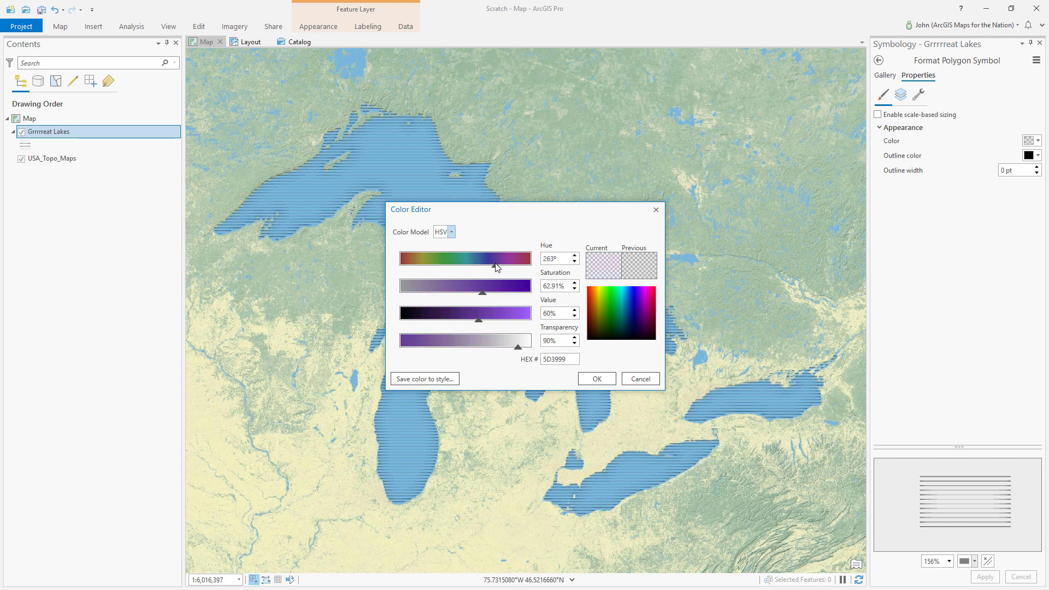
{"action": "left_click", "coordinate": [601, 383]}
{"action": "left_click", "coordinate": [983, 576]}
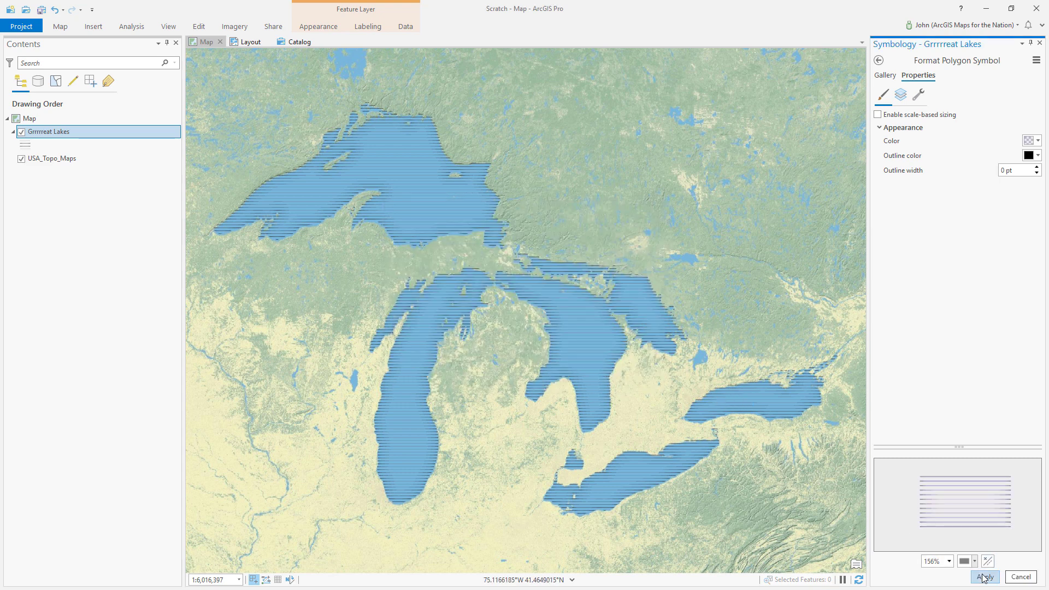
Step: Look through the fill colour choices and the individual hatched fill layers without changing anything
{"action": "left_click", "coordinate": [1025, 143]}
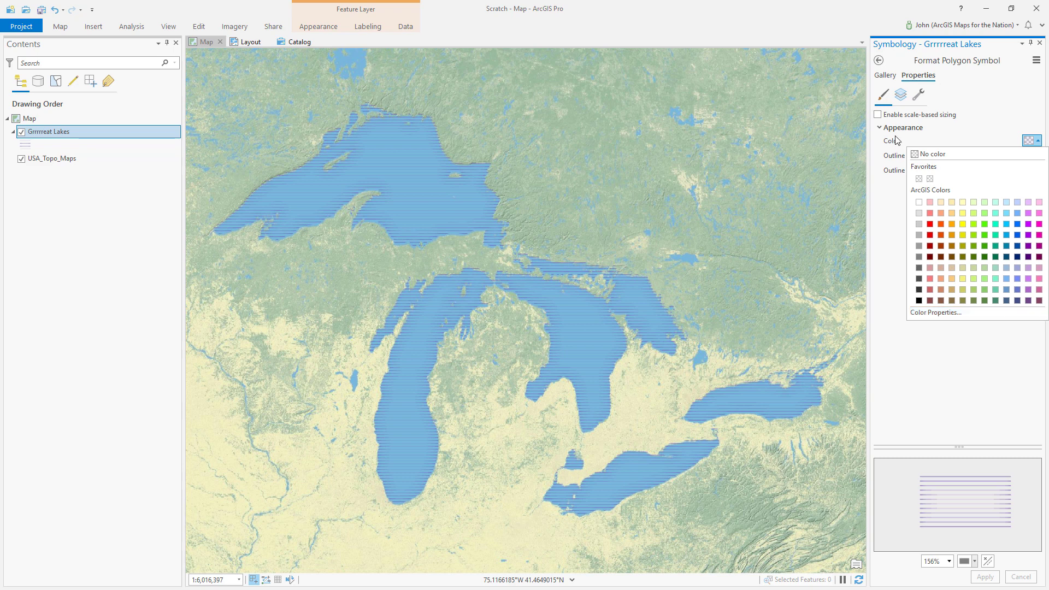
{"action": "left_click", "coordinate": [886, 99]}
{"action": "left_click", "coordinate": [900, 95]}
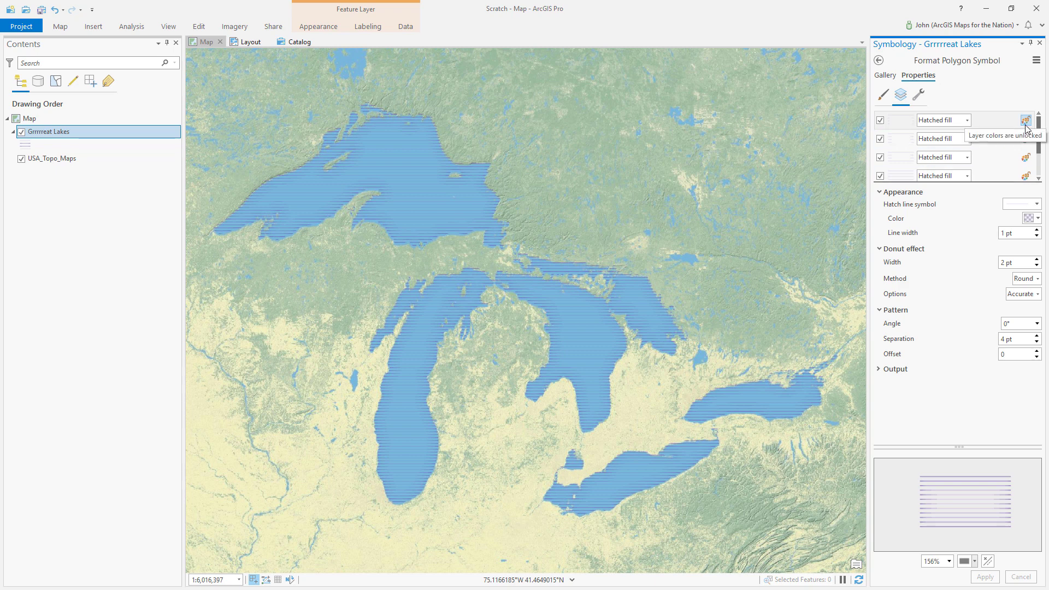
{"action": "left_click", "coordinate": [882, 95]}
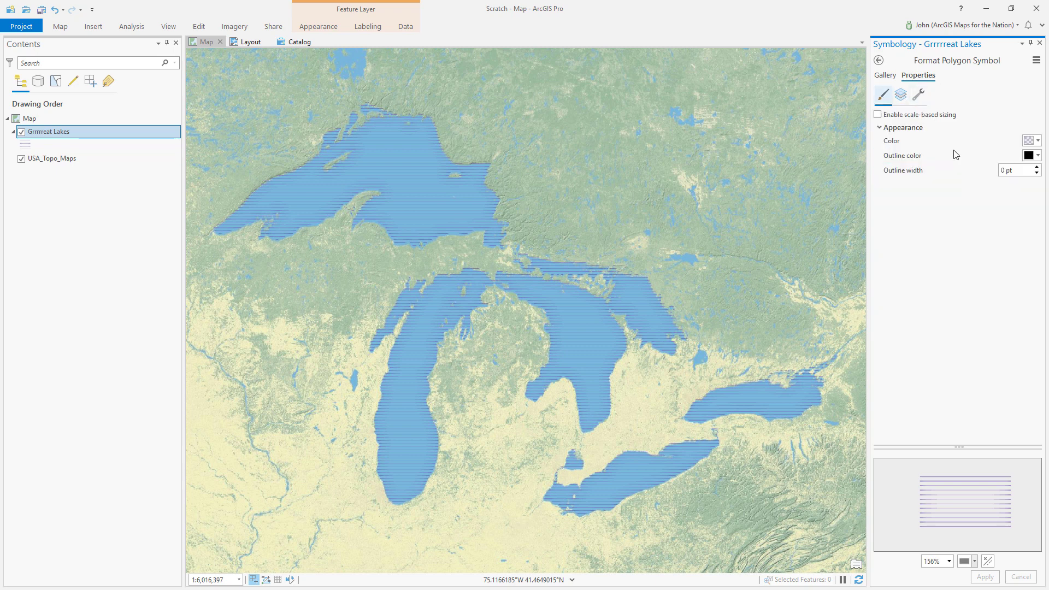
Step: Colour the lake hatch lines blue (005CE6) at 50% transparency and apply it to the map
{"action": "left_click", "coordinate": [1030, 141]}
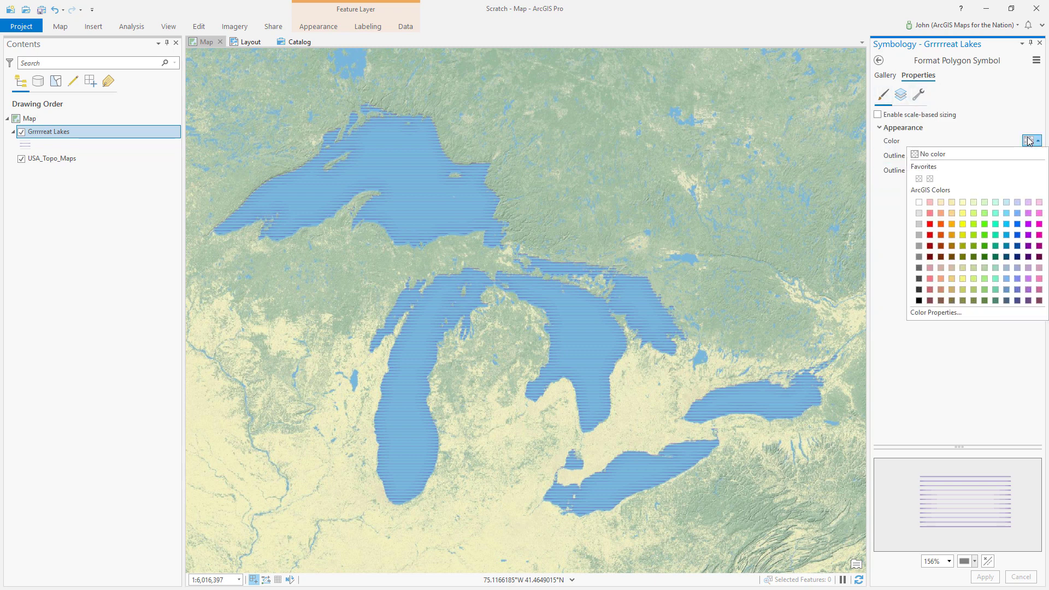
{"action": "left_click", "coordinate": [1017, 235]}
{"action": "left_click", "coordinate": [1028, 142]}
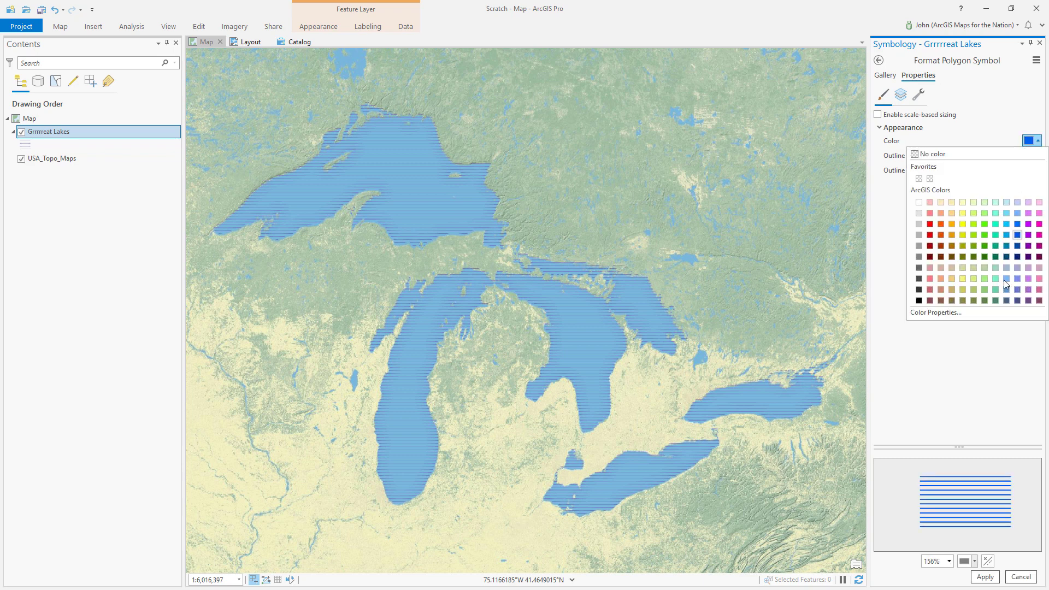
{"action": "left_click", "coordinate": [953, 312]}
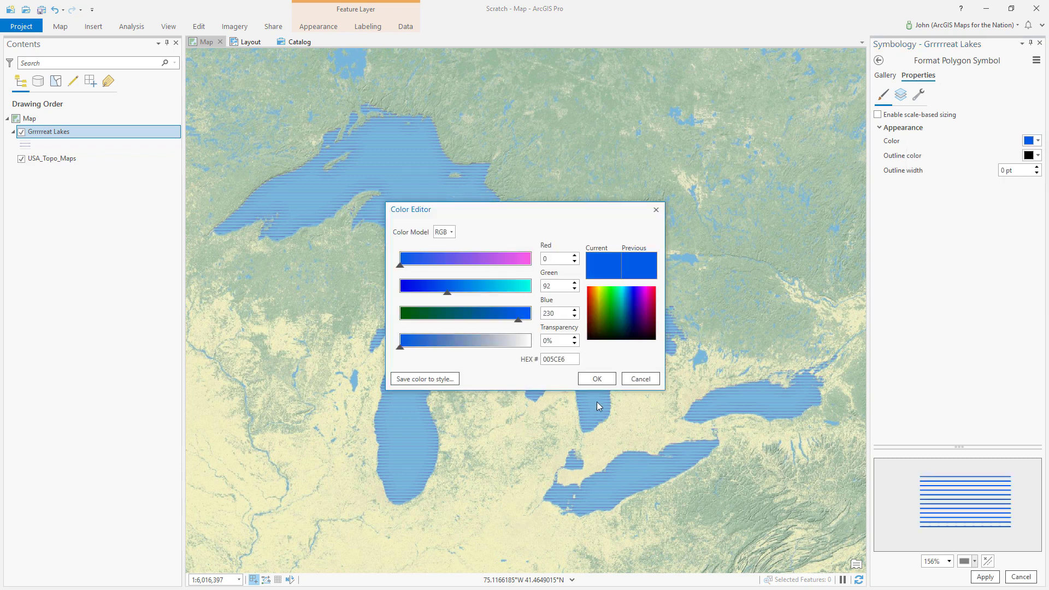
{"action": "double_click", "coordinate": [544, 343]}
{"action": "type", "text": "50"}
{"action": "left_click", "coordinate": [596, 378]}
{"action": "left_click", "coordinate": [984, 576]}
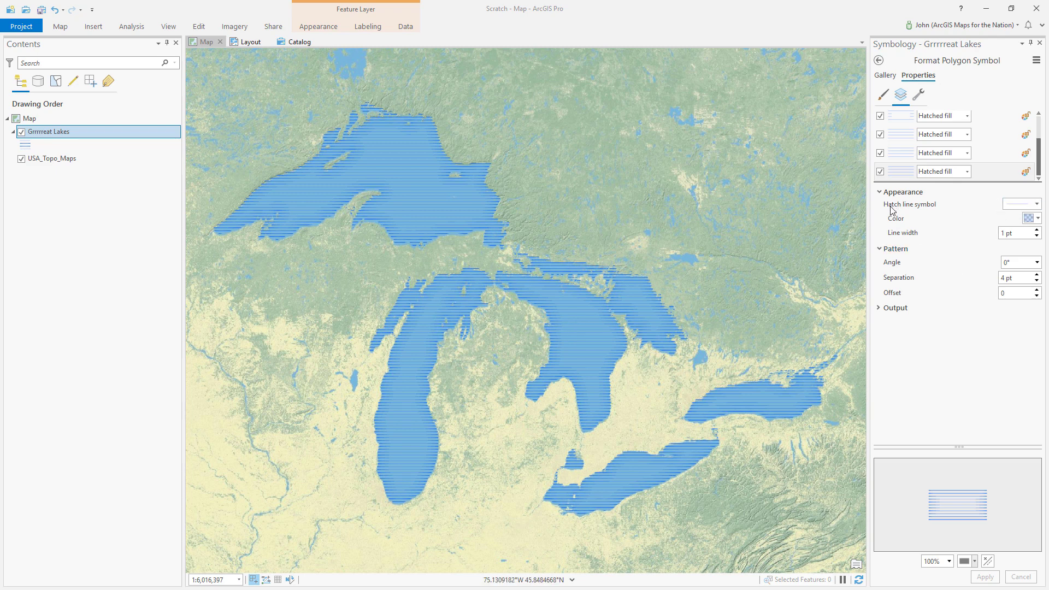
Step: Add a Wave effect (2 pt amplitude, 3 pt period) to the hatch line symbol and apply it to the lakes
{"action": "left_click", "coordinate": [1037, 205]}
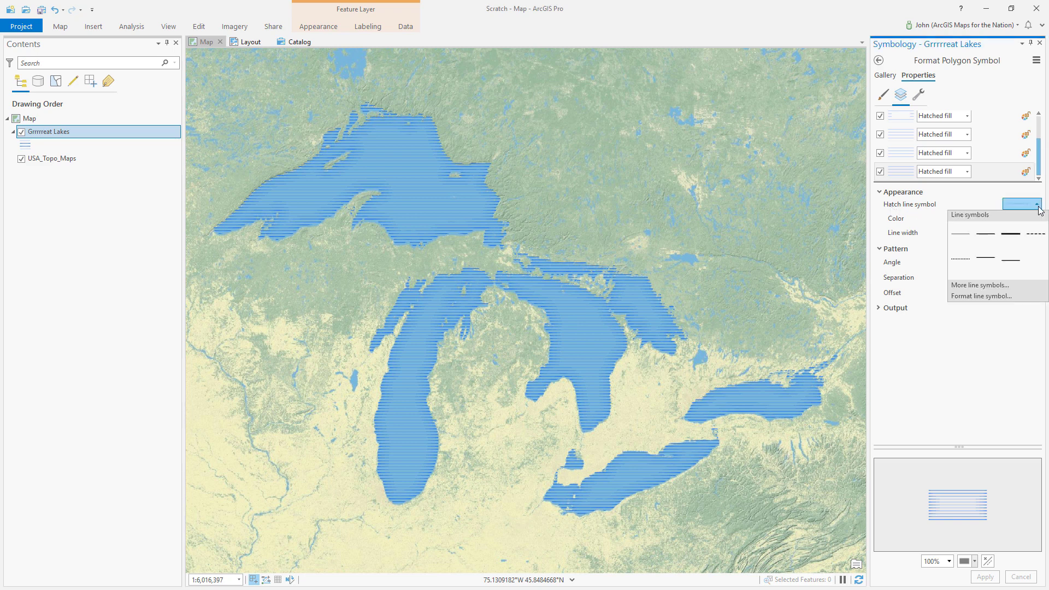
{"action": "left_click", "coordinate": [972, 296]}
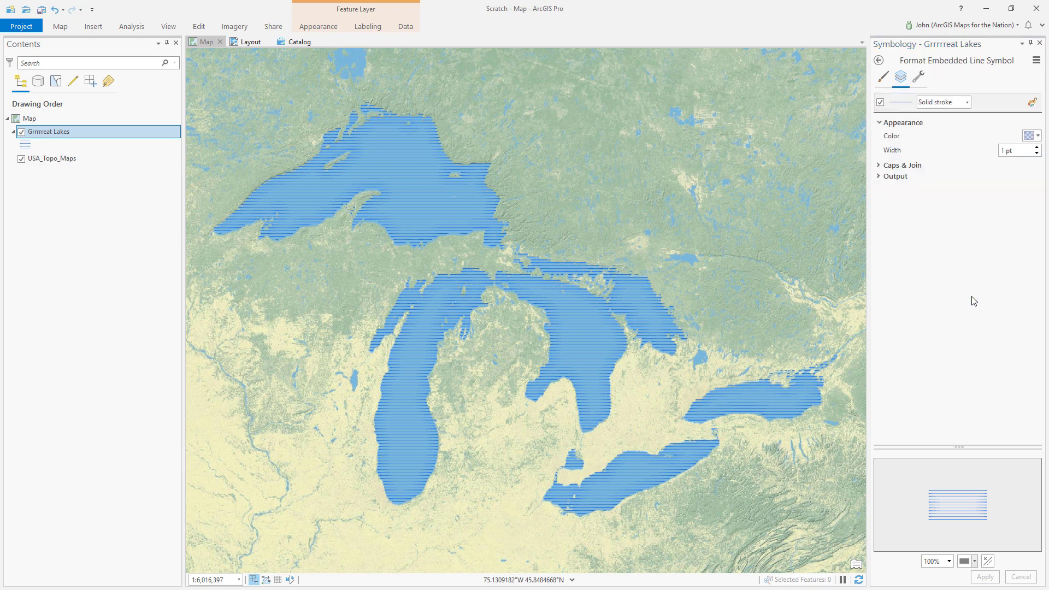
{"action": "left_click", "coordinate": [921, 78]}
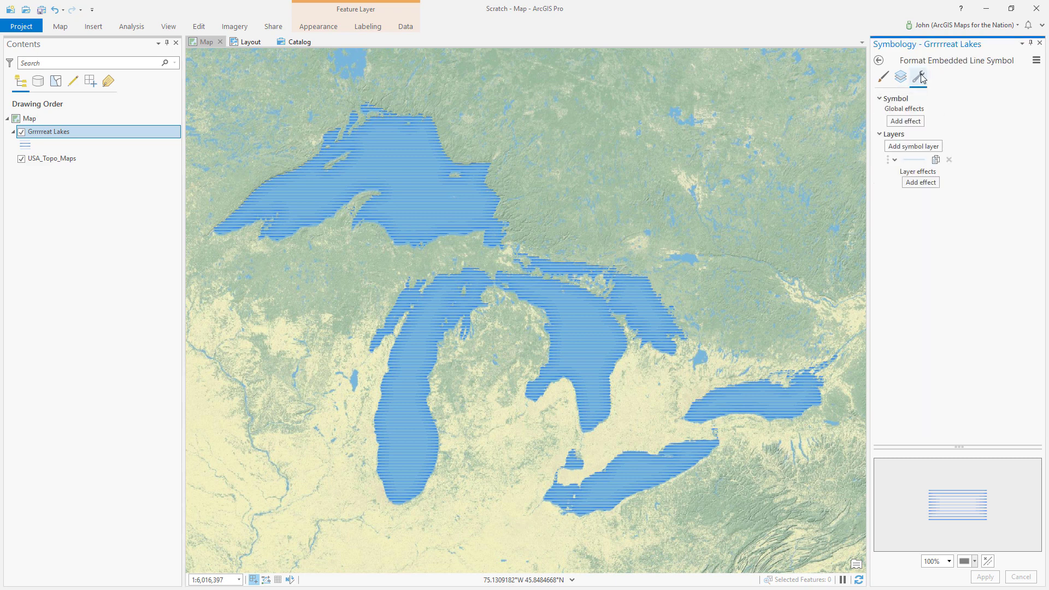
{"action": "left_click", "coordinate": [914, 184]}
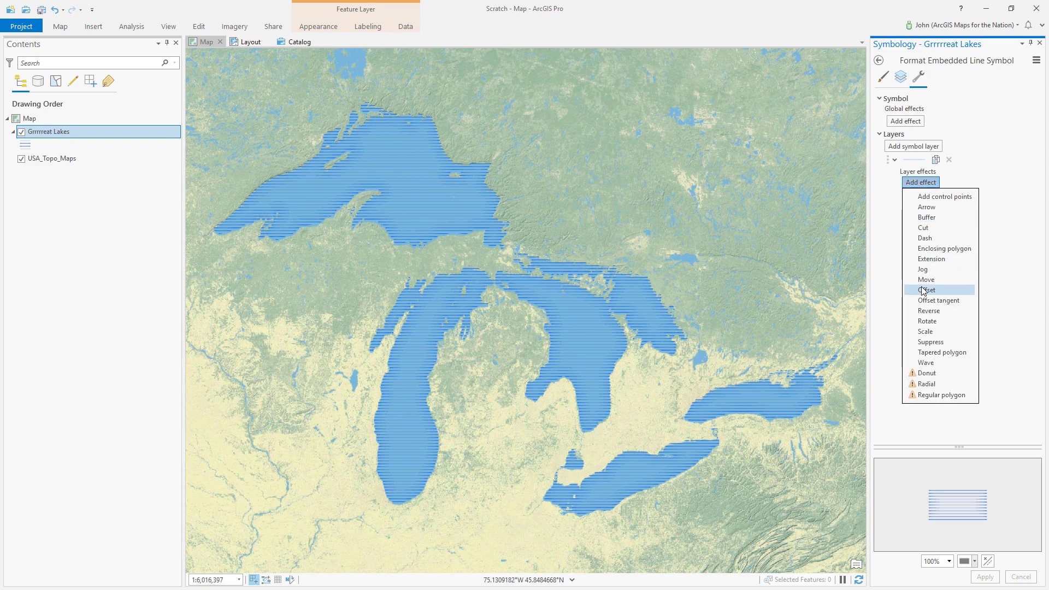
{"action": "left_click", "coordinate": [923, 364]}
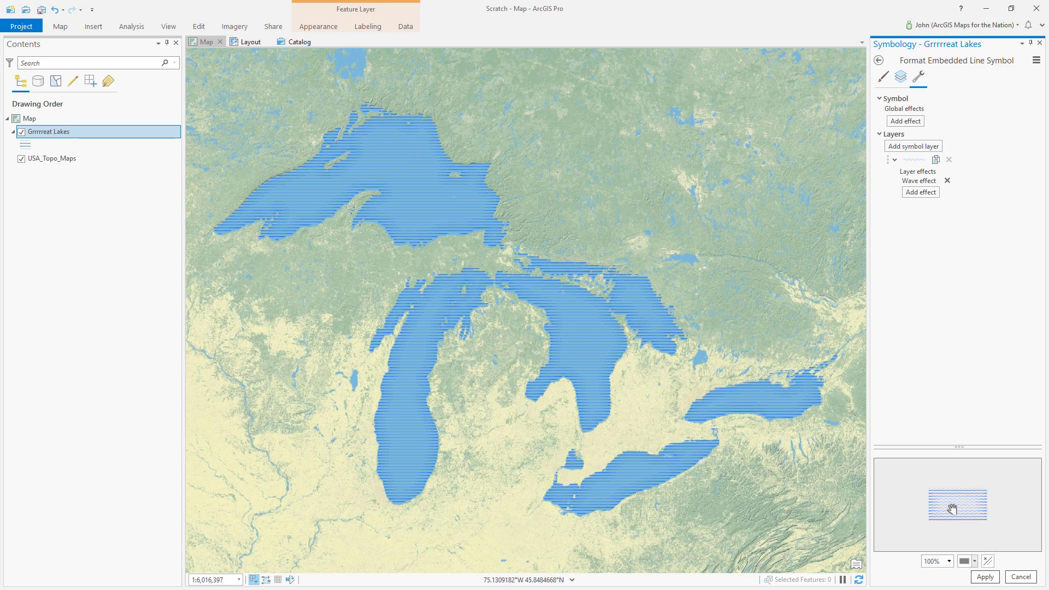
{"action": "left_click", "coordinate": [902, 78]}
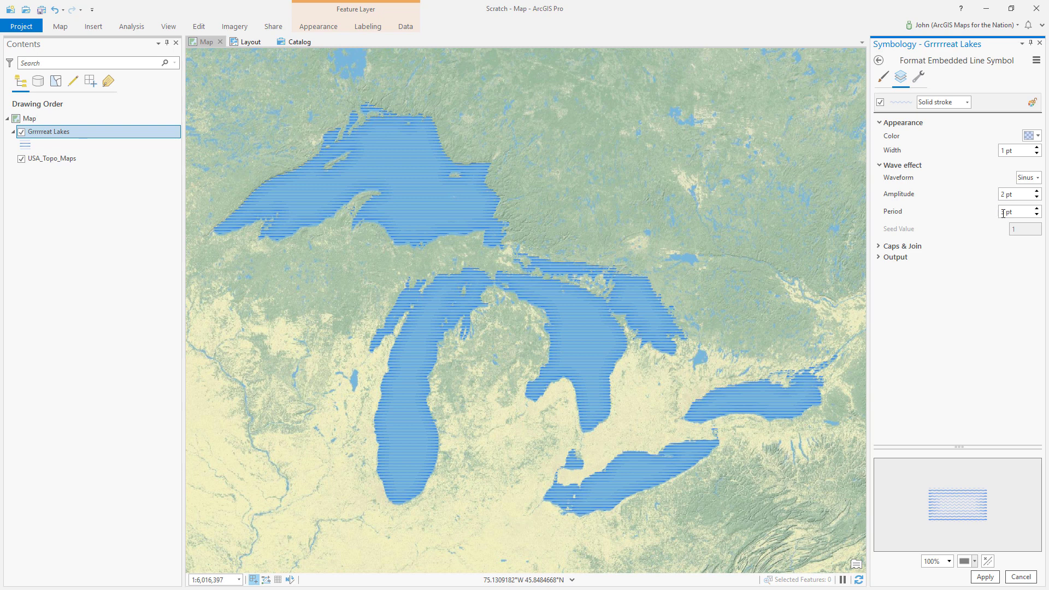
{"action": "left_click", "coordinate": [985, 577]}
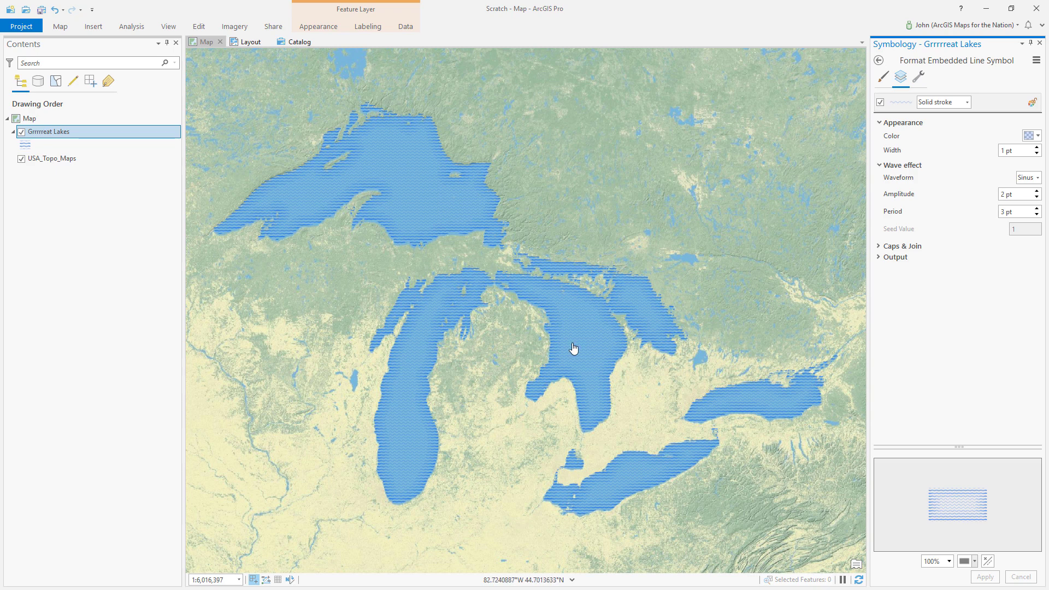
Step: Give the donut-effect shoreline band's hatch lines a Wave effect
{"action": "left_click", "coordinate": [879, 62]}
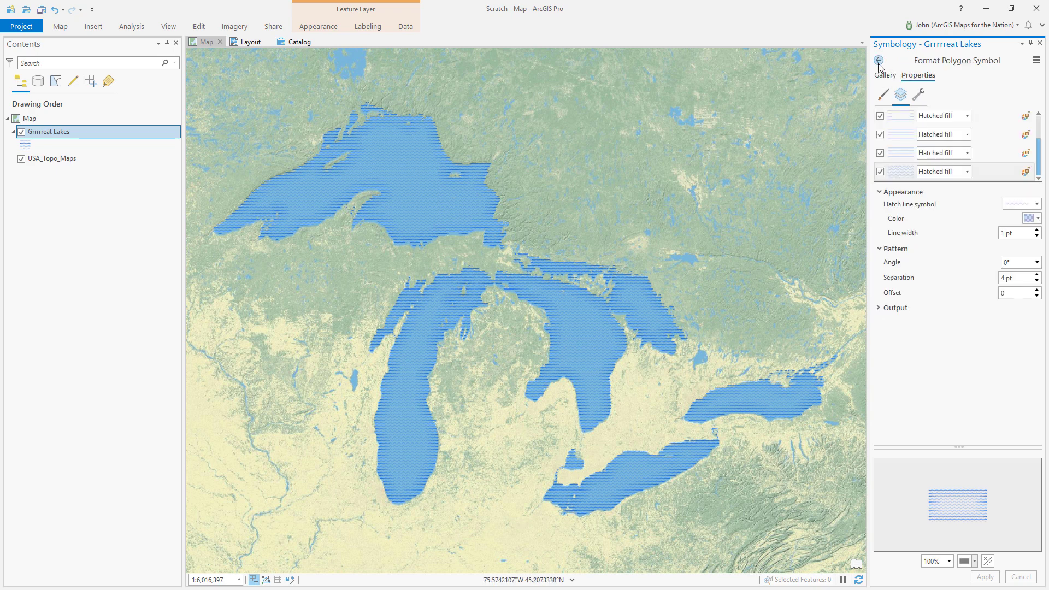
{"action": "left_click", "coordinate": [982, 156]}
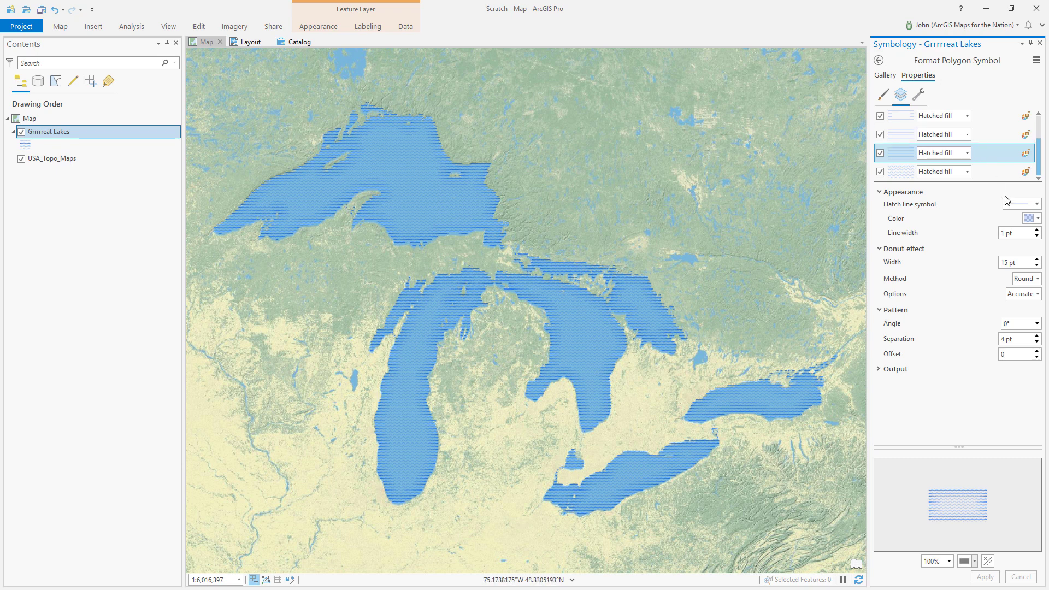
{"action": "left_click", "coordinate": [1020, 204]}
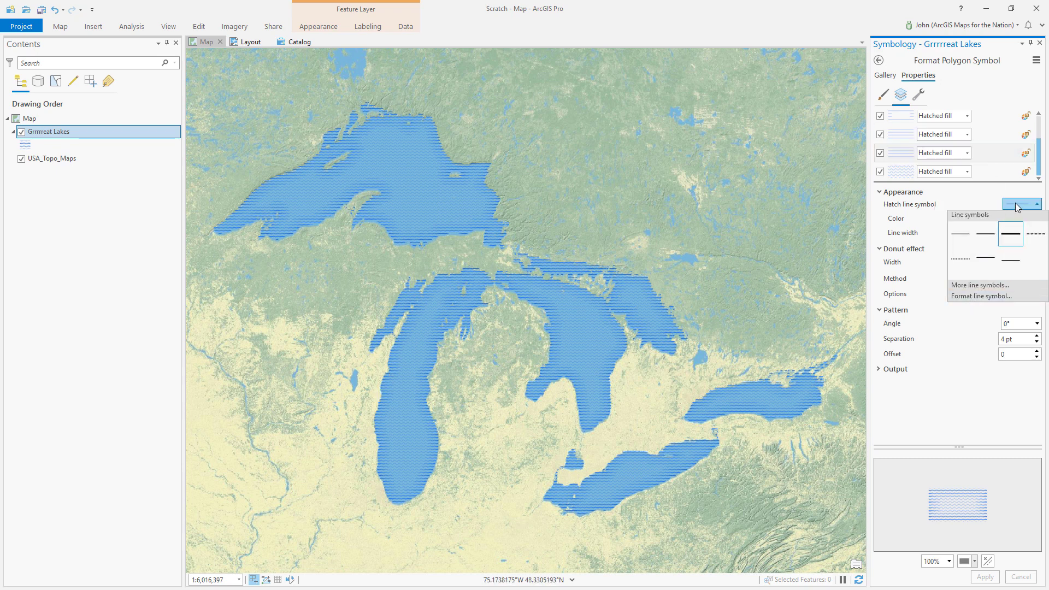
{"action": "left_click", "coordinate": [959, 296]}
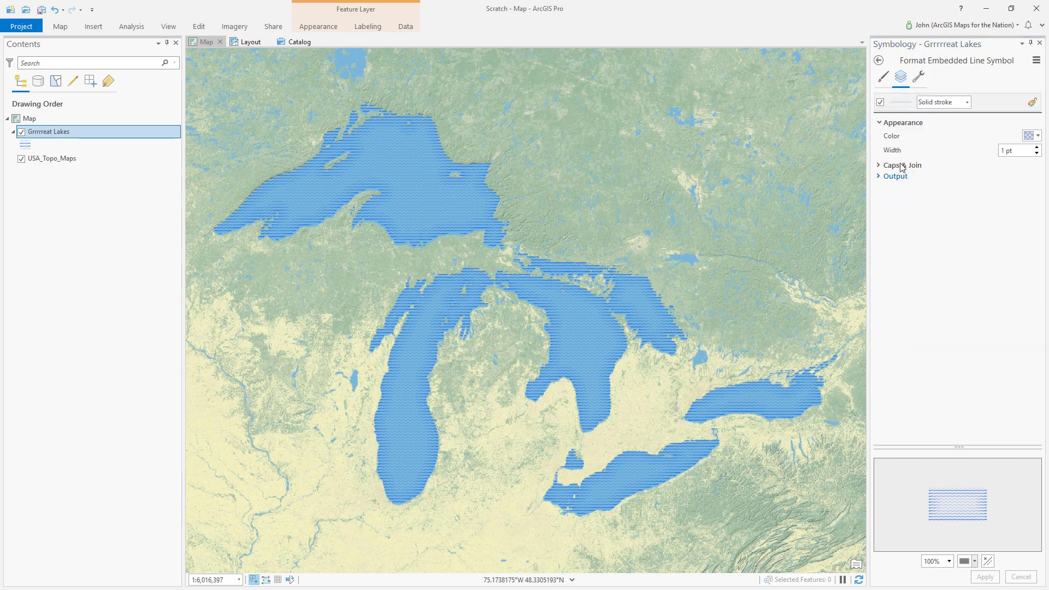
{"action": "left_click", "coordinate": [918, 80]}
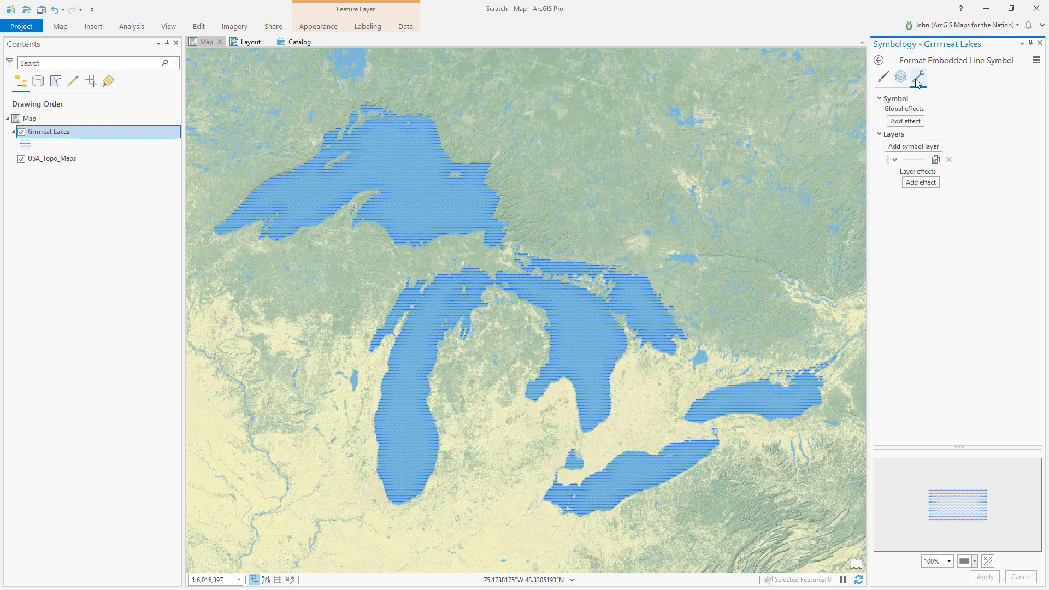
{"action": "left_click", "coordinate": [921, 182]}
{"action": "left_click", "coordinate": [927, 370]}
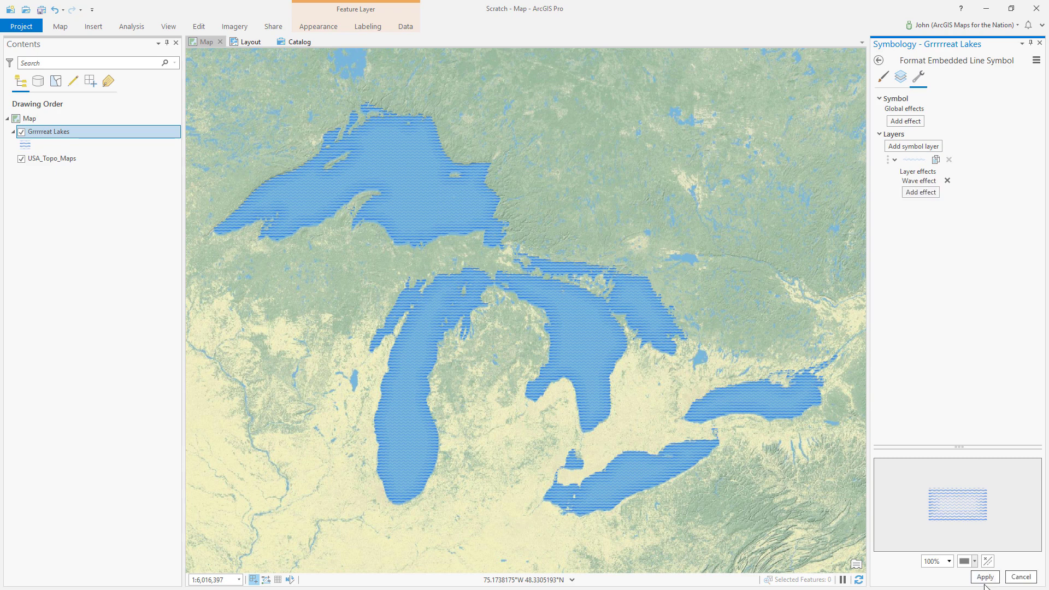
{"action": "left_click", "coordinate": [878, 60]}
Step: Make the second hatched fill layer's lines wavy with a Wave effect and apply it
{"action": "left_click", "coordinate": [1019, 205]}
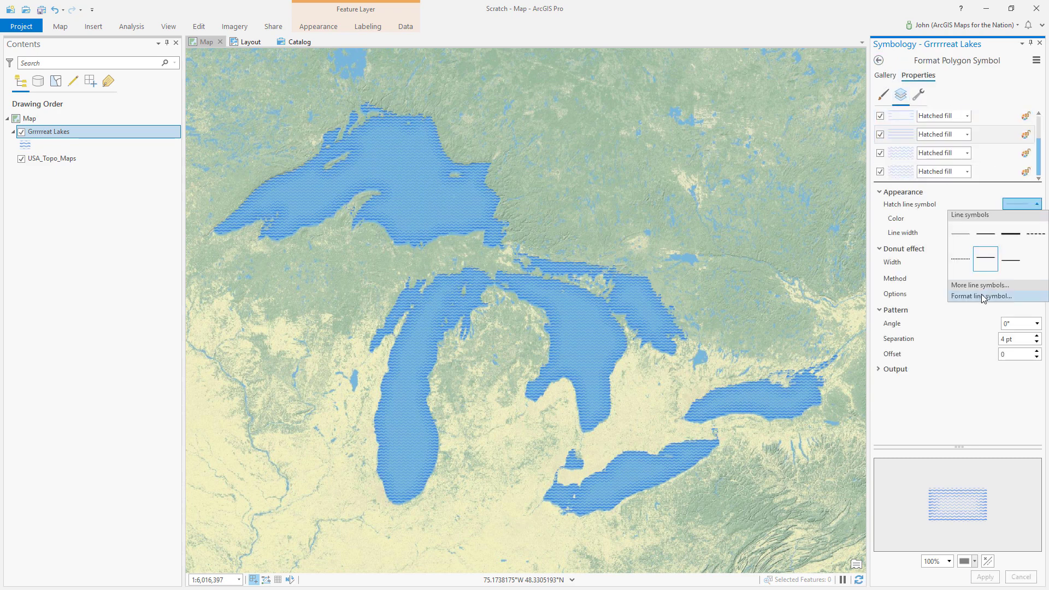
{"action": "left_click", "coordinate": [981, 298]}
{"action": "left_click", "coordinate": [918, 77]}
{"action": "left_click", "coordinate": [920, 191]}
{"action": "left_click", "coordinate": [940, 348]}
{"action": "left_click", "coordinate": [990, 578]}
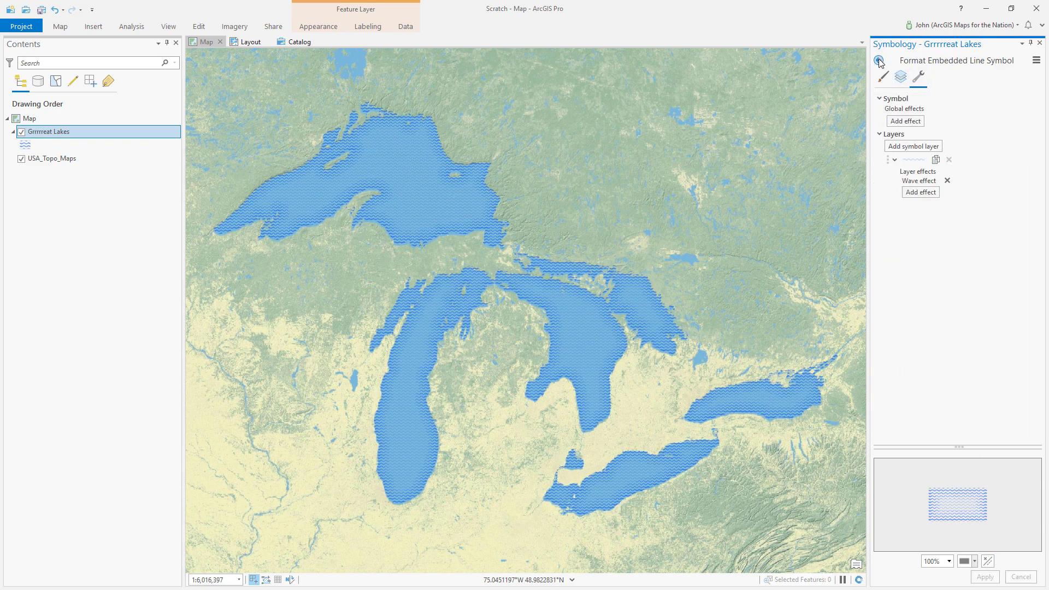
{"action": "left_click", "coordinate": [878, 60]}
Step: Add the Wave effect to the third hatched fill layer's lines and apply it
{"action": "left_click", "coordinate": [1019, 204]}
{"action": "left_click", "coordinate": [984, 299]}
{"action": "left_click", "coordinate": [917, 77]}
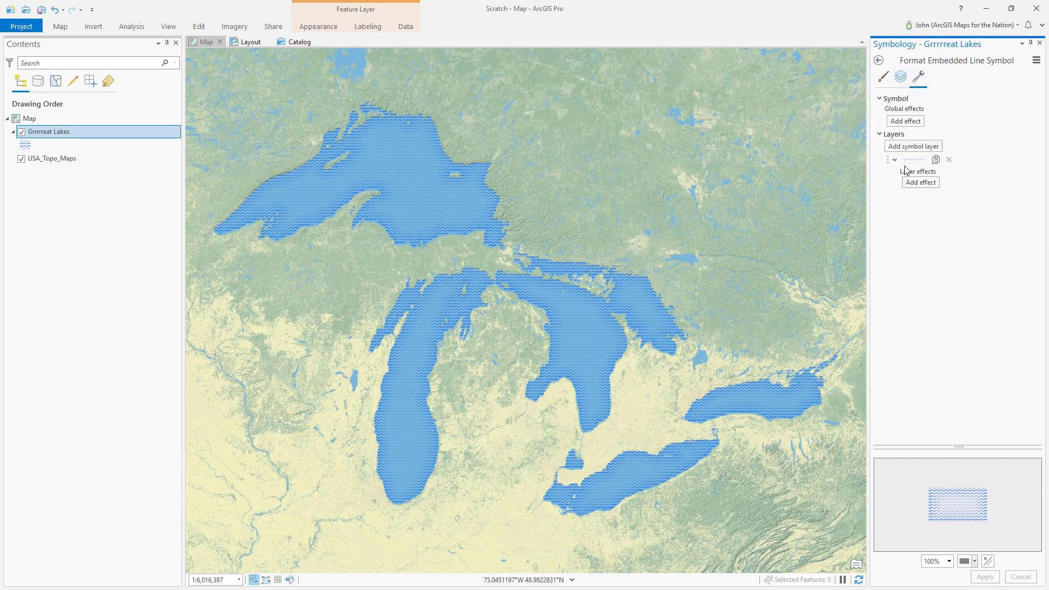
{"action": "left_click", "coordinate": [921, 181]}
{"action": "left_click", "coordinate": [934, 348]}
{"action": "left_click", "coordinate": [983, 578]}
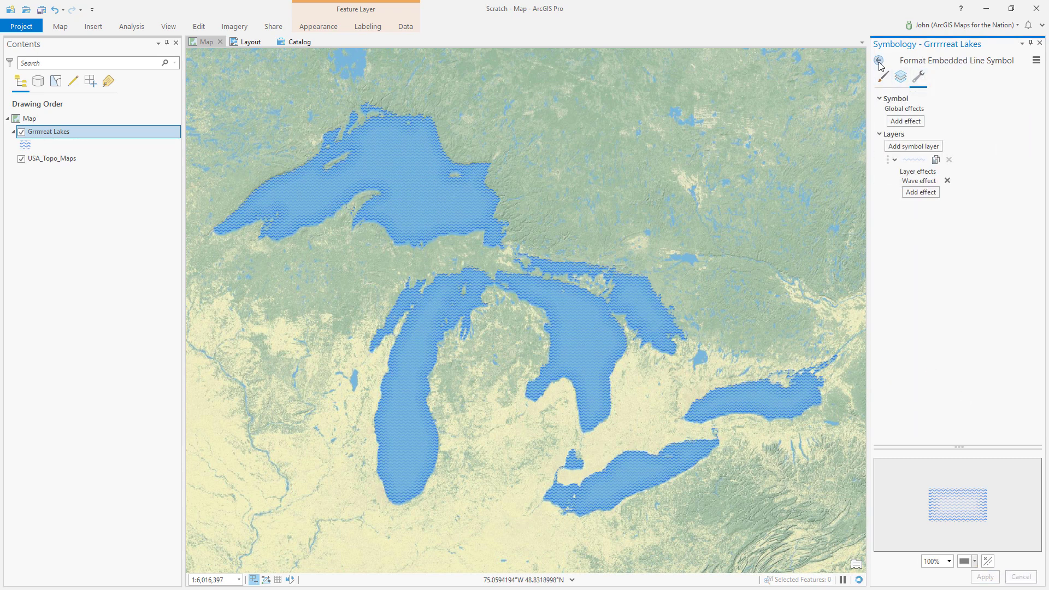
{"action": "left_click", "coordinate": [878, 60]}
Step: Add the Wave effect to the fourth hatched fill layer's lines and apply it
{"action": "left_click", "coordinate": [1008, 203]}
{"action": "left_click", "coordinate": [981, 295]}
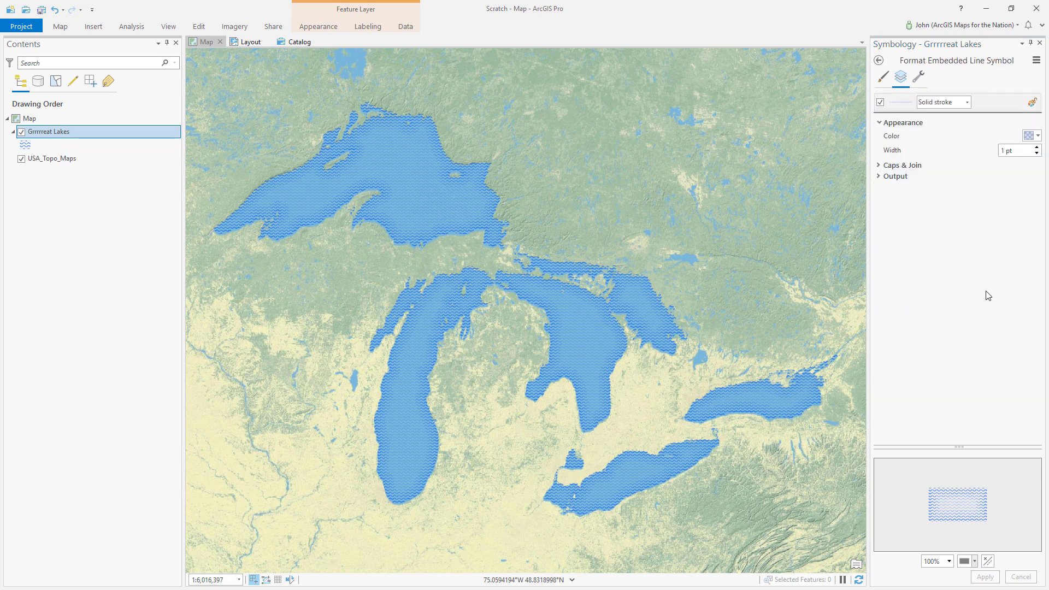
{"action": "left_click", "coordinate": [918, 76]}
{"action": "left_click", "coordinate": [920, 180]}
{"action": "left_click", "coordinate": [934, 350]}
{"action": "left_click", "coordinate": [986, 573]}
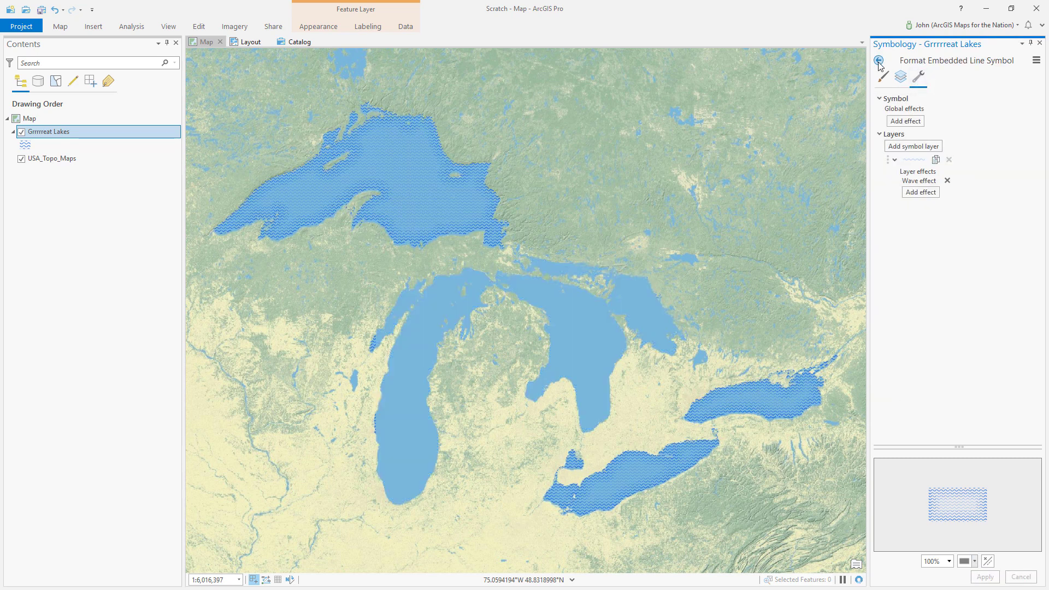
{"action": "left_click", "coordinate": [878, 60]}
Step: Make the last hatched fill layer's lines wavy and return to the polygon symbol's layer list
{"action": "left_click", "coordinate": [1008, 203]}
{"action": "left_click", "coordinate": [973, 292]}
{"action": "left_click", "coordinate": [918, 76]}
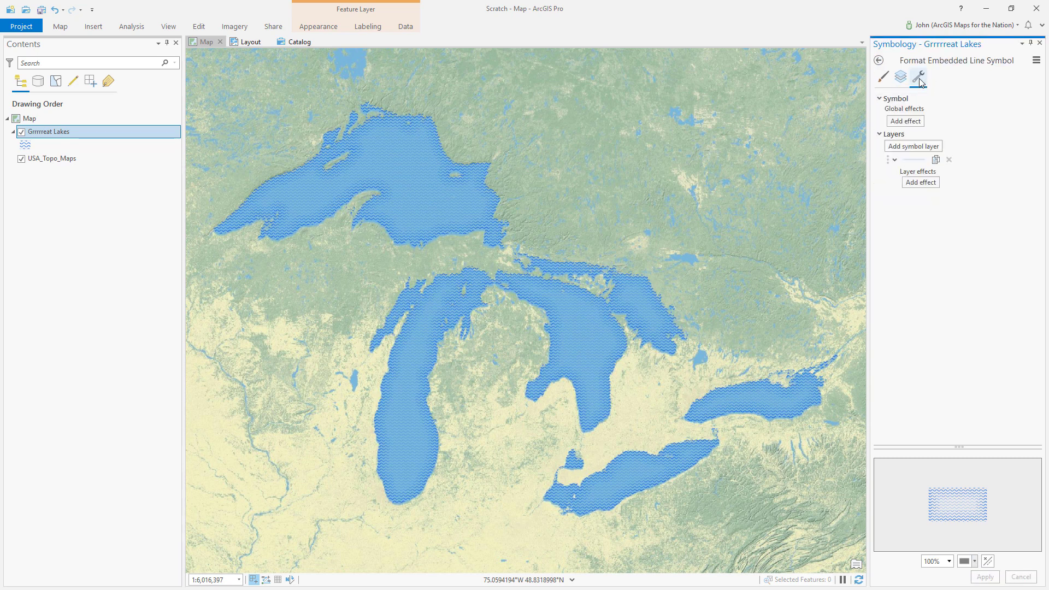
{"action": "left_click", "coordinate": [921, 181]}
{"action": "left_click", "coordinate": [940, 362]}
{"action": "left_click", "coordinate": [986, 576]}
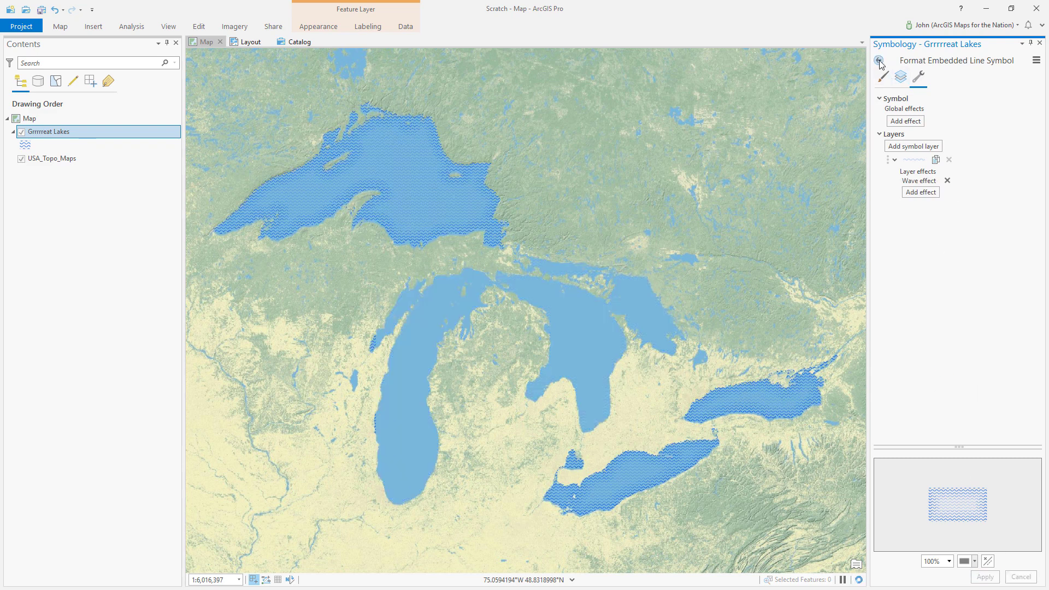
{"action": "left_click", "coordinate": [878, 60]}
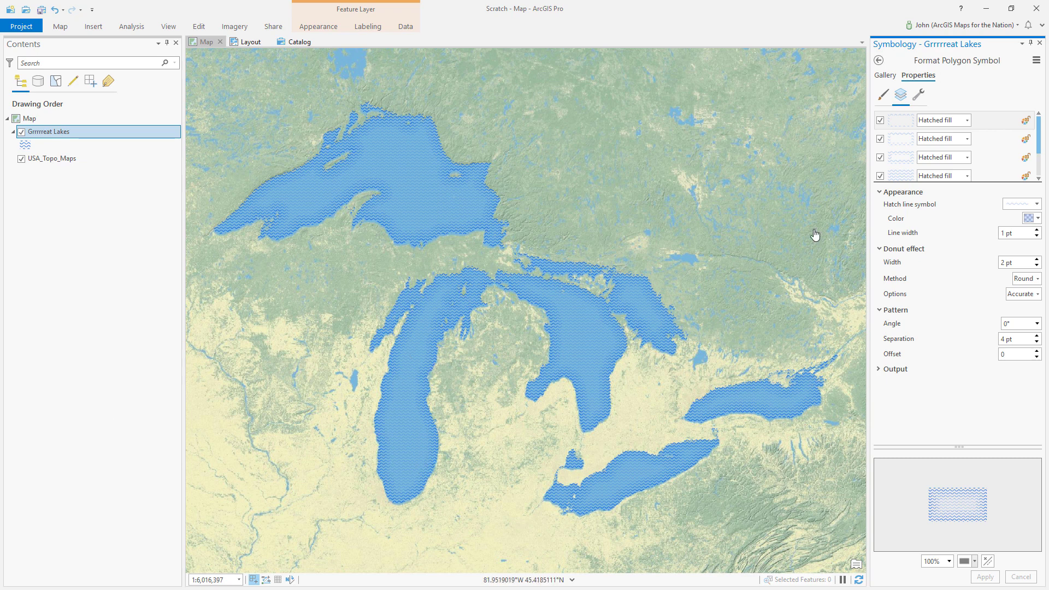
{"action": "left_click", "coordinate": [917, 98]}
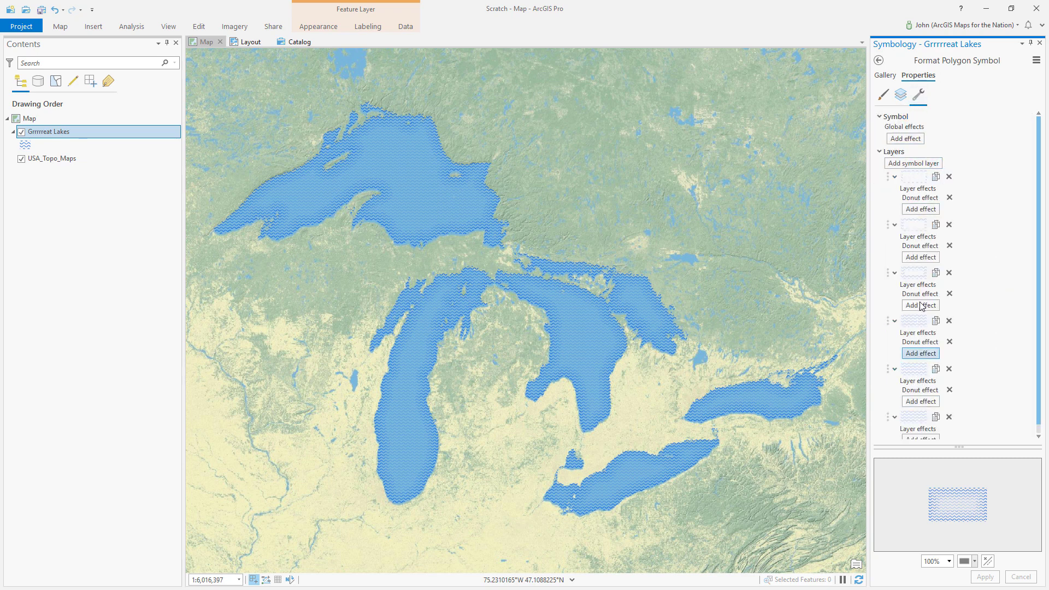
{"action": "left_click", "coordinate": [902, 97]}
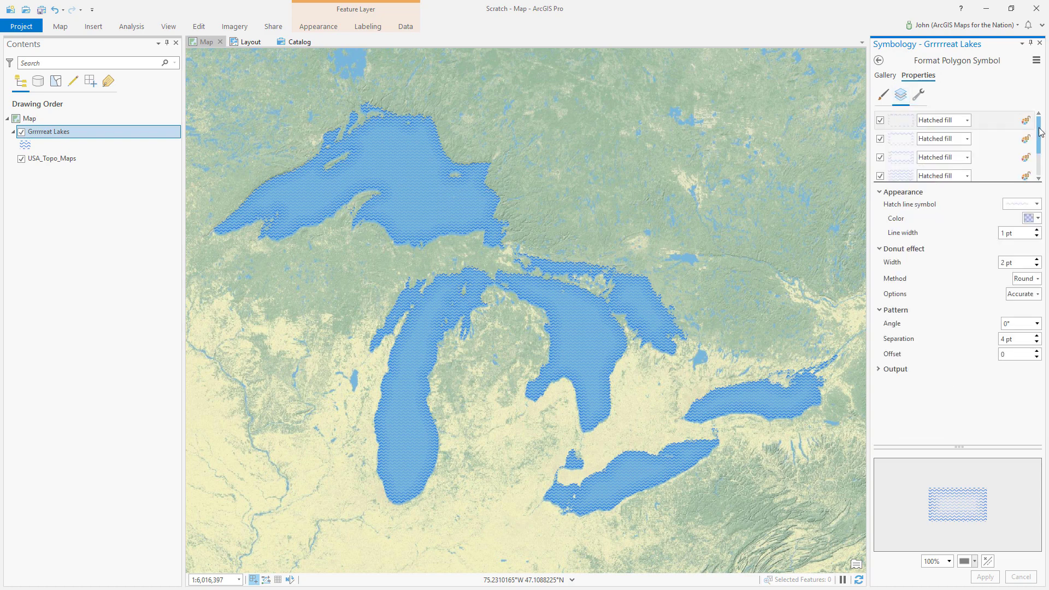
{"action": "scroll", "coordinate": [1041, 132], "scroll_direction": "down", "scroll_amount": 1}
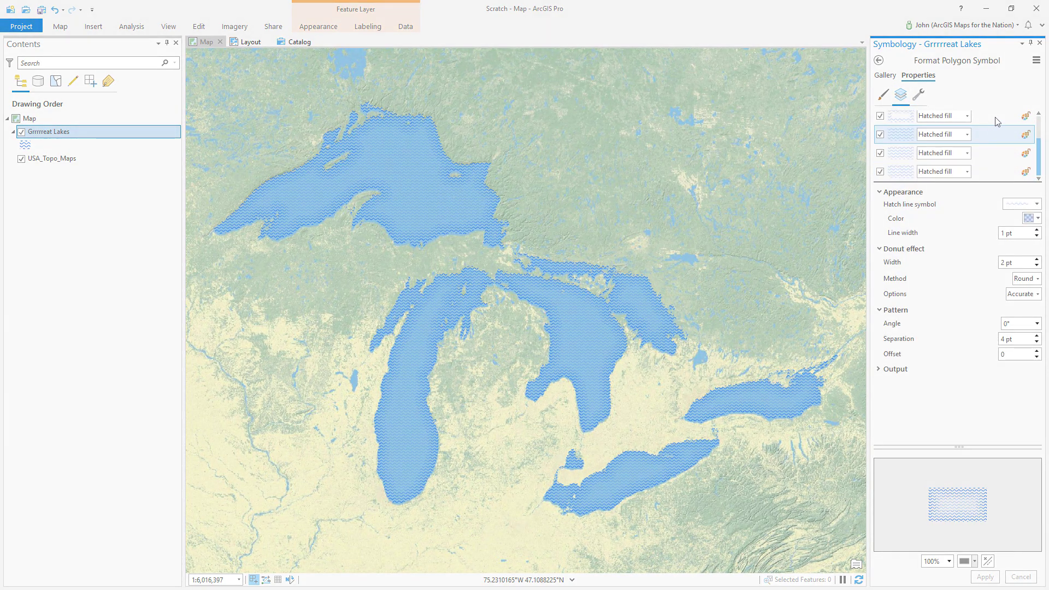
{"action": "scroll", "coordinate": [997, 121], "scroll_direction": "up", "scroll_amount": 1}
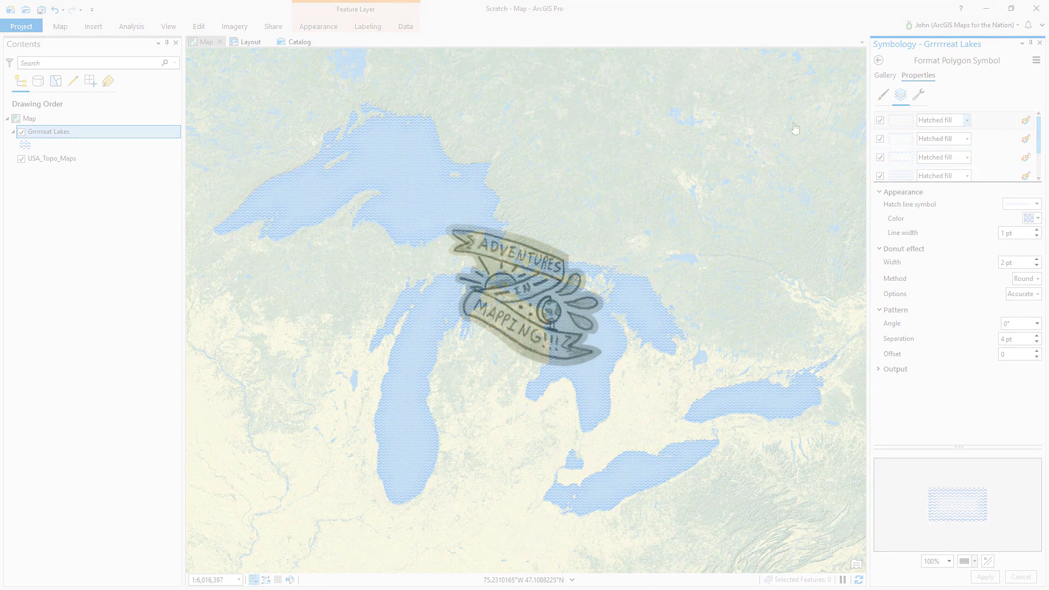